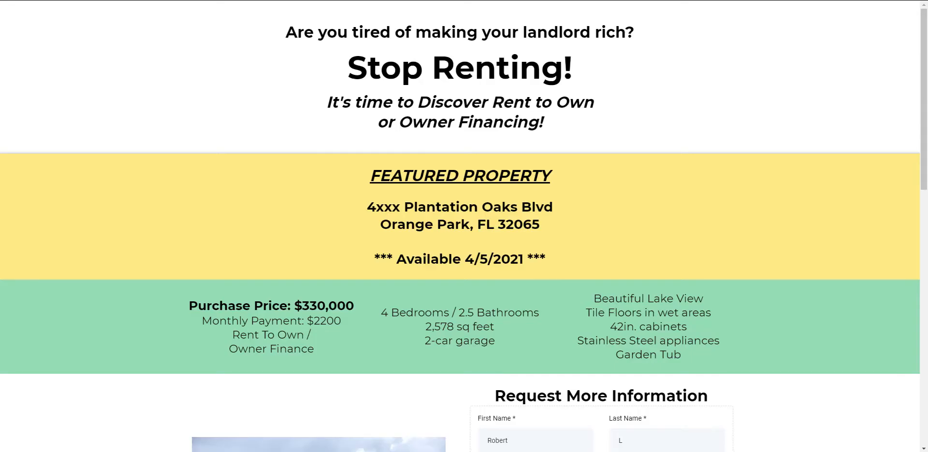
Step: Examine the rent-to-own landing page, including the featured property details and the Request More Information form
scroll(690, 63, "down", 4)
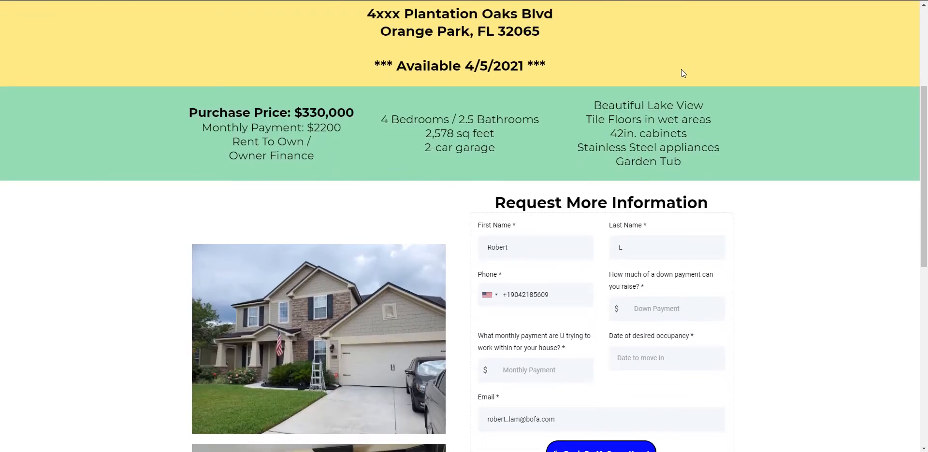
left_click_drag(924, 102, 926, 85)
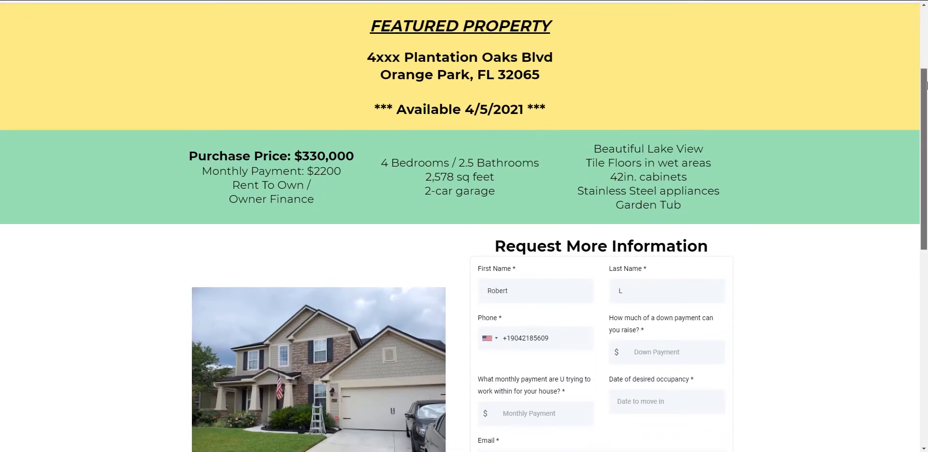
scroll(926, 85, "down", 2)
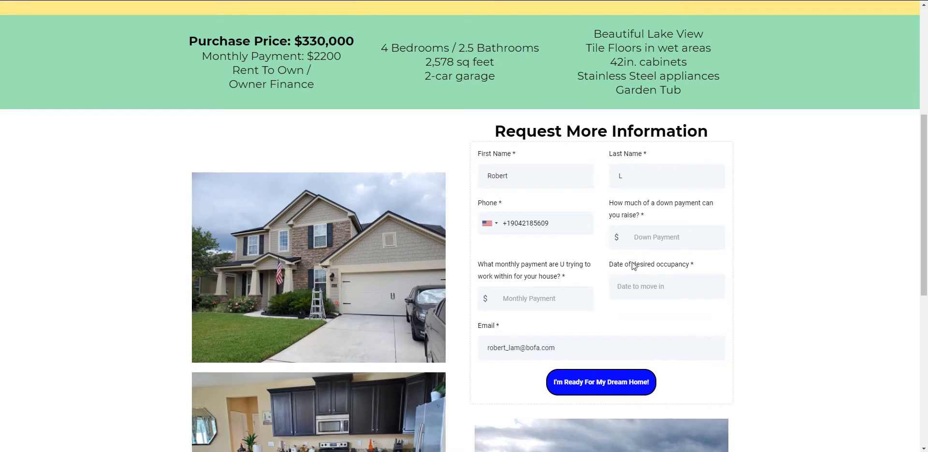
scroll(797, 219, "down", 1)
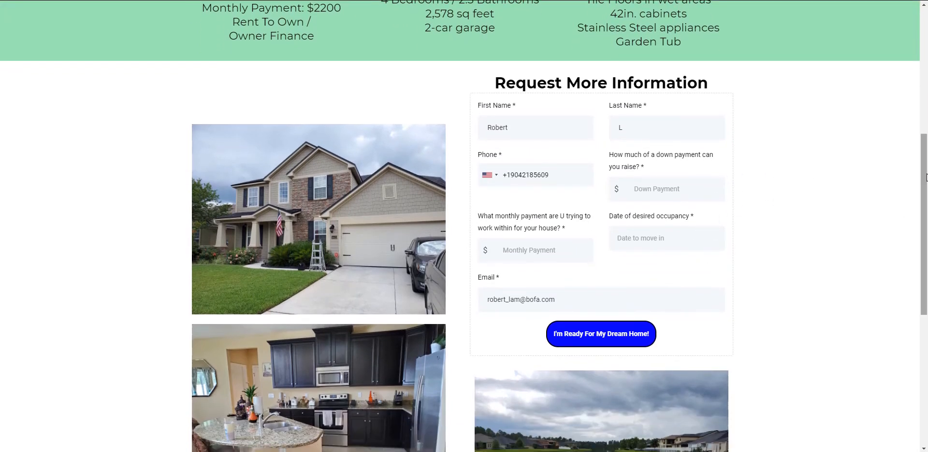
left_click_drag(926, 177, 920, 48)
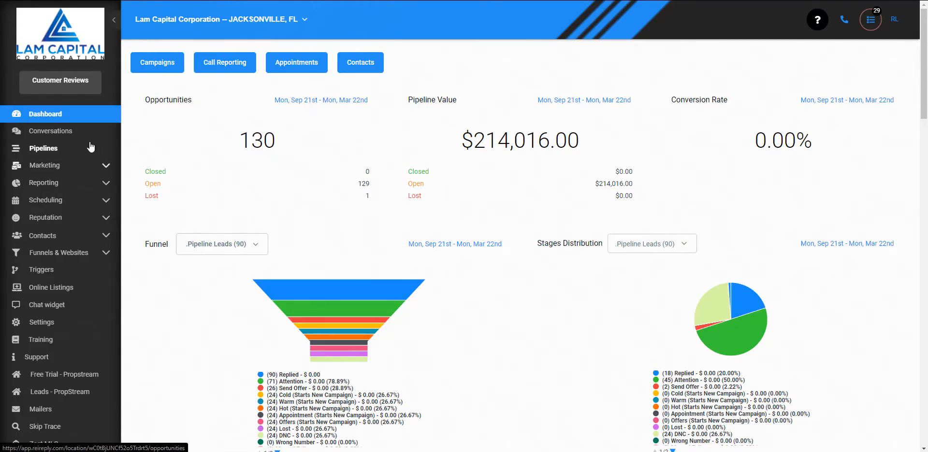
Step: Switch to the REIReply CRM and display the Tenant-Buyer Pipeline board
left_click(54, 150)
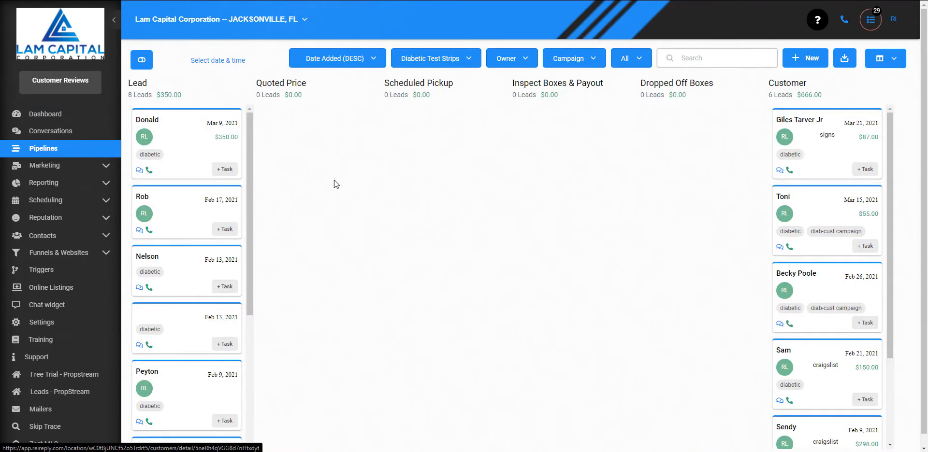
left_click(443, 58)
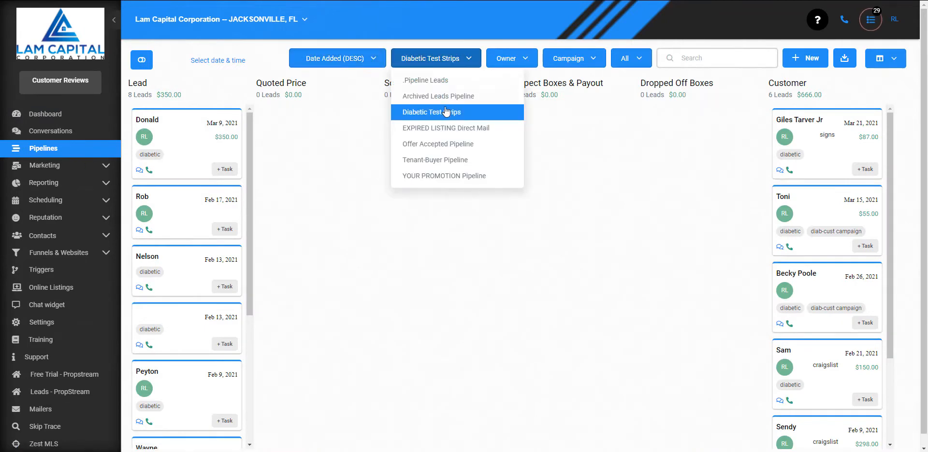
left_click(427, 160)
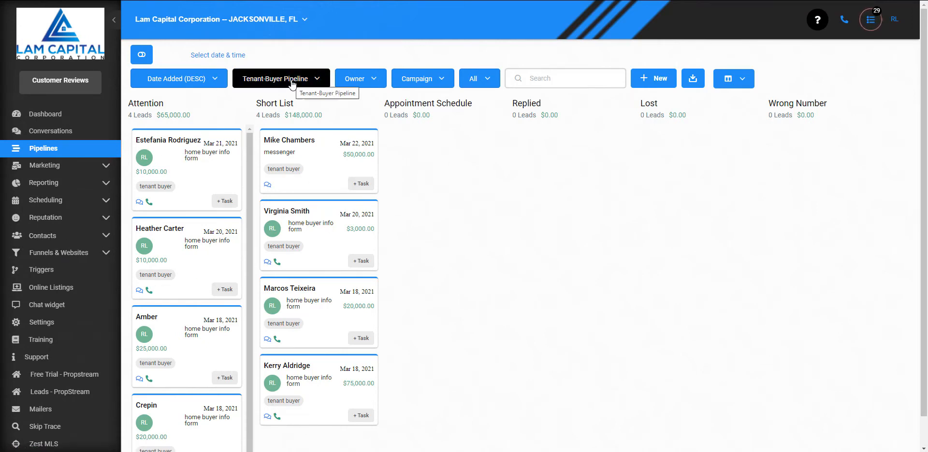
Step: Examine the blank form for creating a new pipeline in the pipeline settings and cancel it
left_click(42, 323)
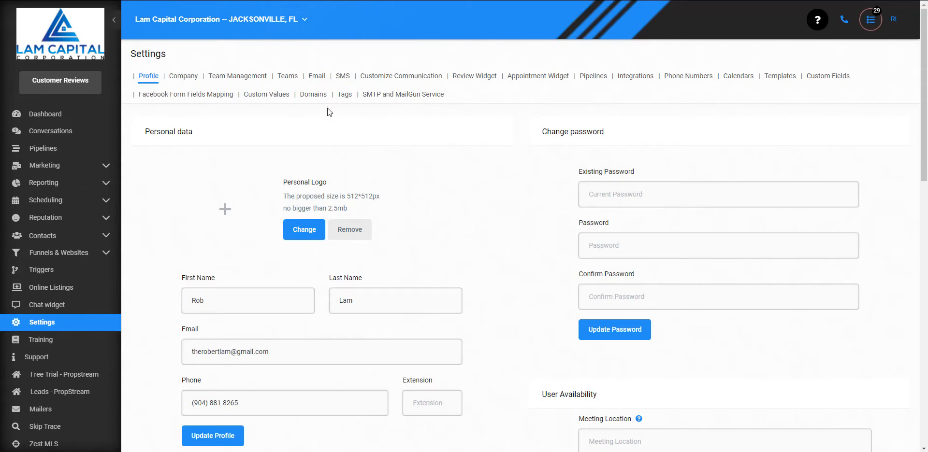
left_click(590, 78)
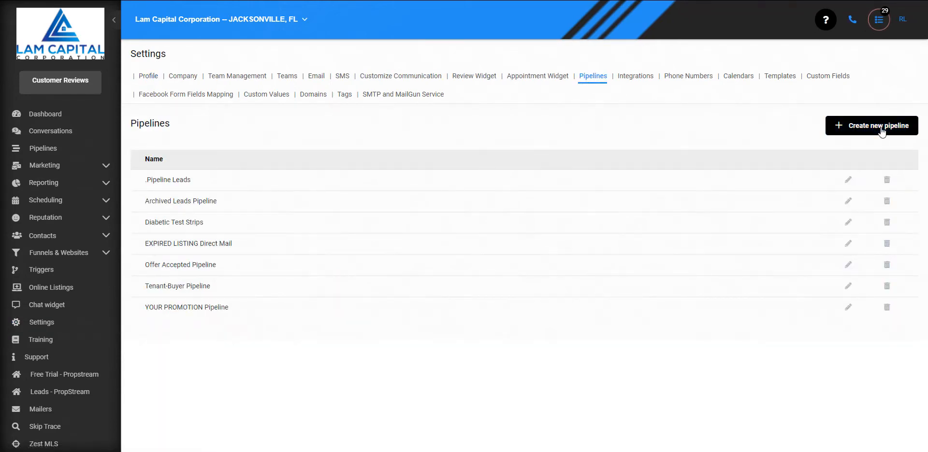
left_click(866, 131)
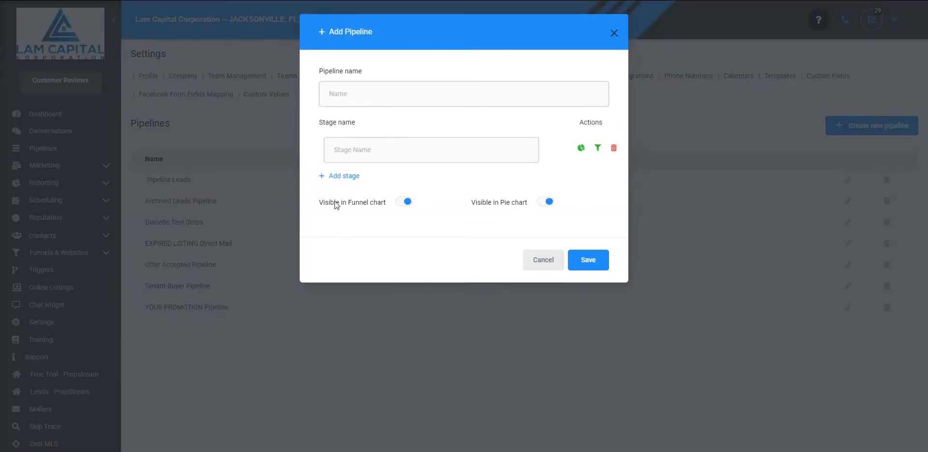
left_click(543, 261)
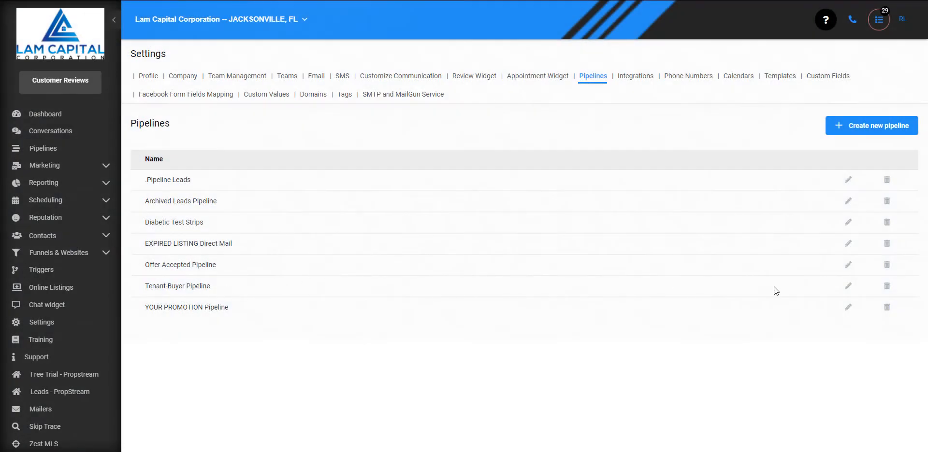
Step: Open the Tenant-Buyer Pipeline for editing, review its name and stages, and close it without saving
left_click(847, 287)
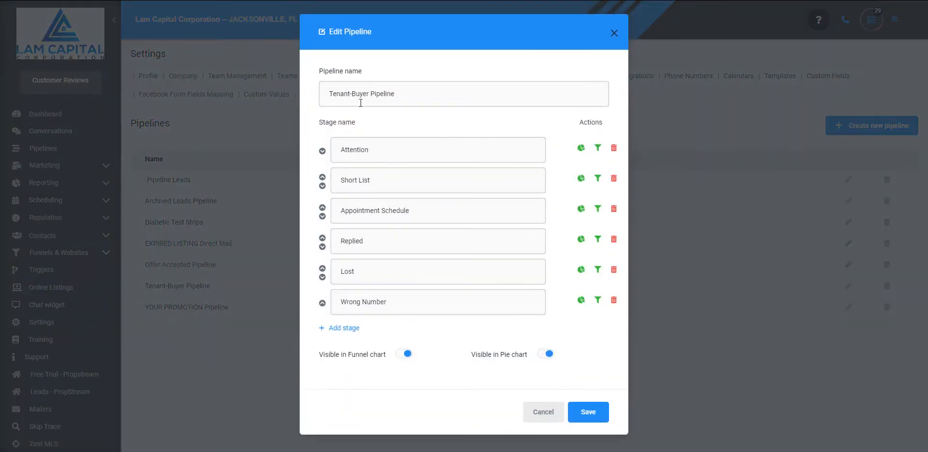
left_click_drag(329, 94, 397, 95)
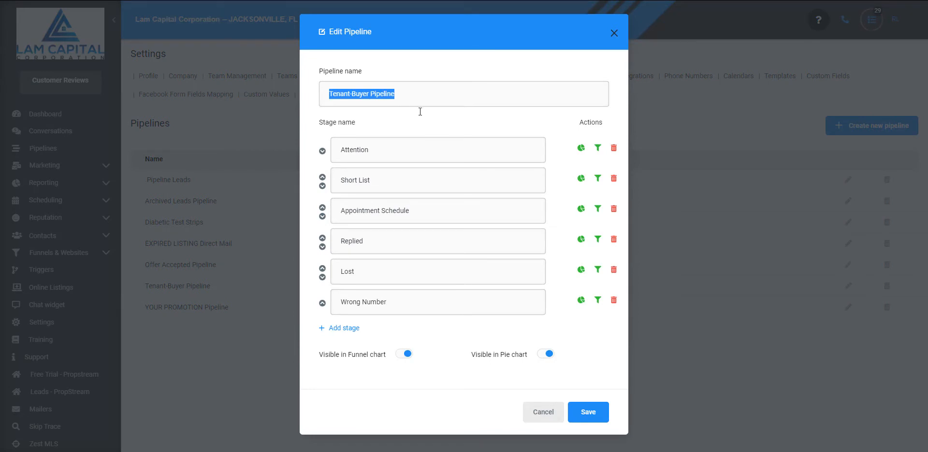
double_click(352, 151)
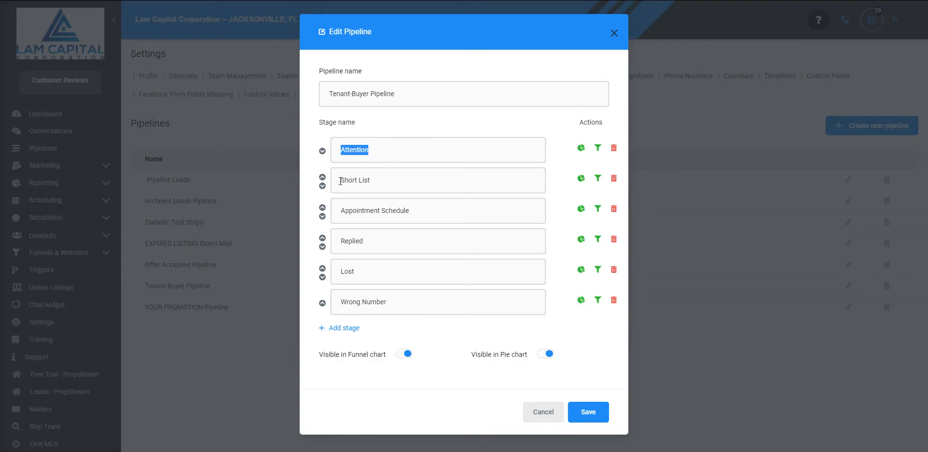
key("Tab")
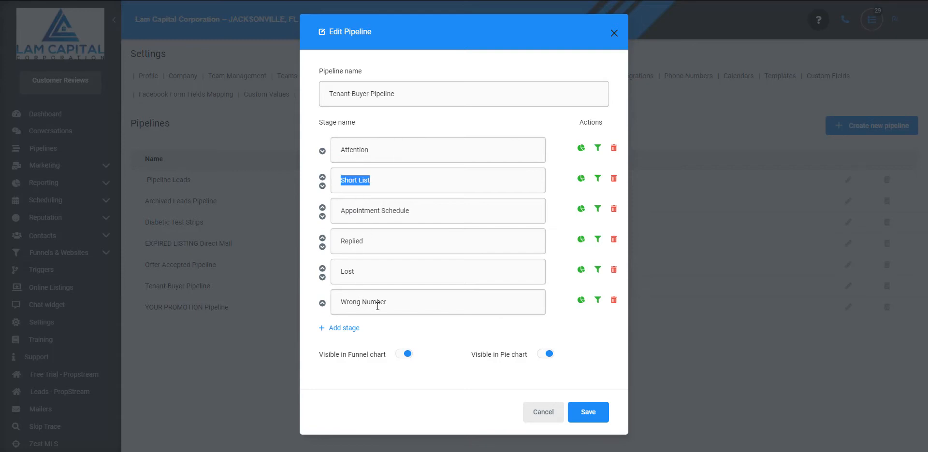
left_click(416, 210)
double_click(346, 272)
left_click(549, 415)
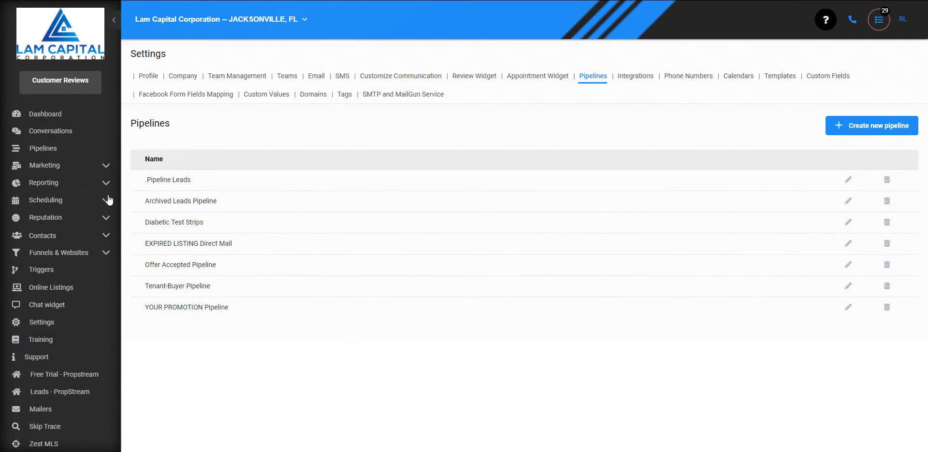
Step: Return to the Tenant-Buyer Pipeline board and review the leads in its Attention and Short List stages
left_click(54, 154)
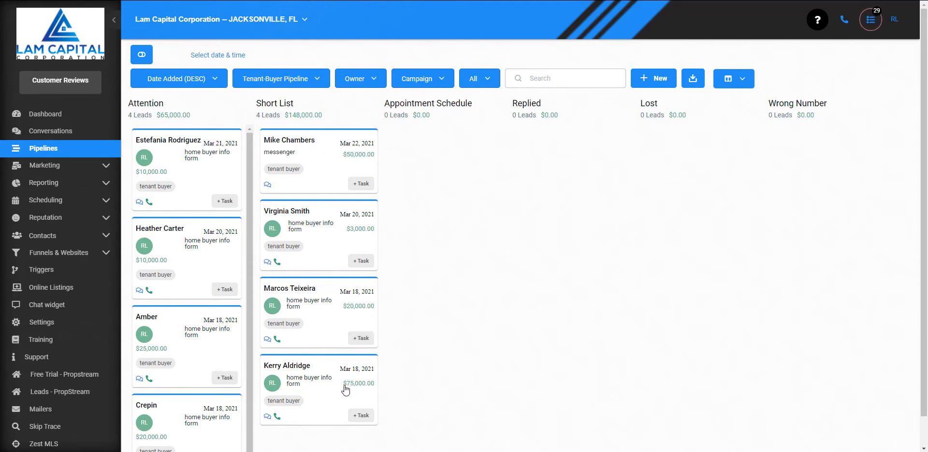
left_click_drag(346, 388, 351, 390)
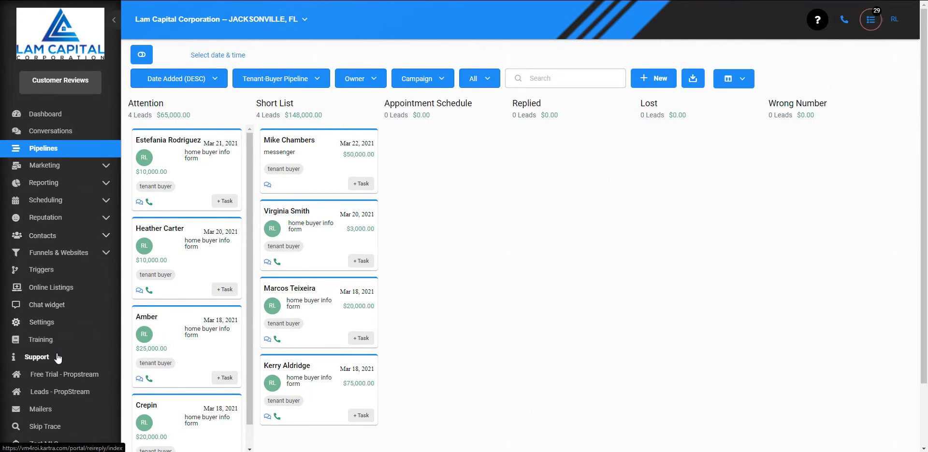
Step: Open the Home Buyer Info Form for editing in the Form Builder
left_click(105, 168)
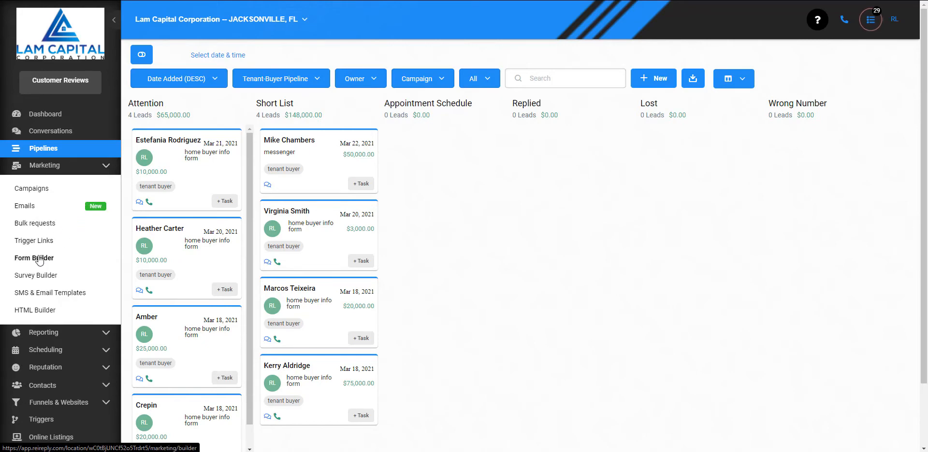
left_click(40, 261)
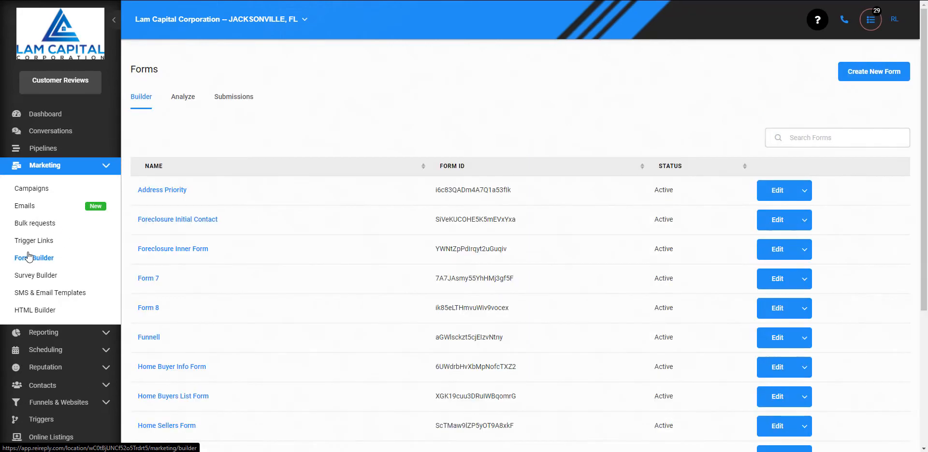
scroll(268, 283, "down", 2)
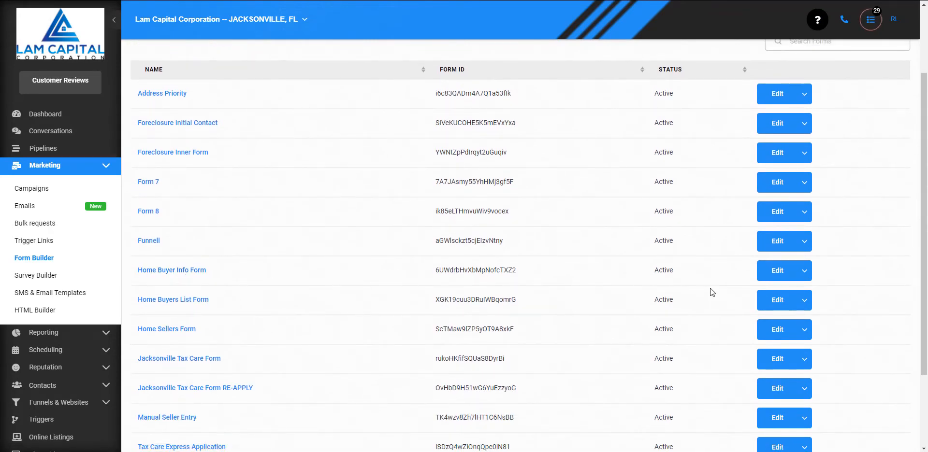
left_click(772, 266)
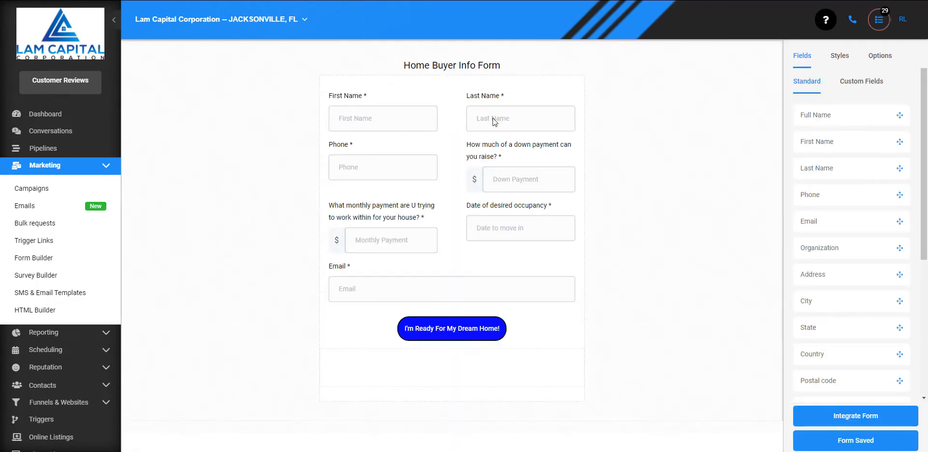
Step: Inspect the settings of the form's Phone field and its down payment question
left_click(353, 169)
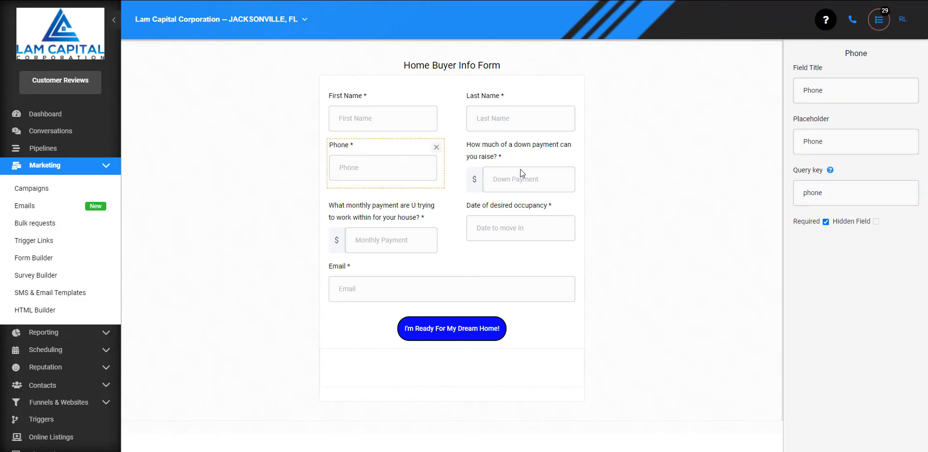
left_click(503, 180)
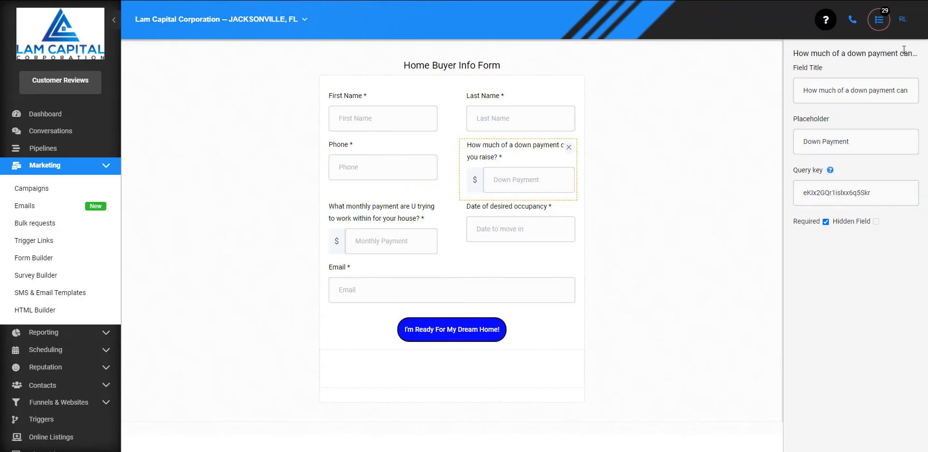
left_click(725, 182)
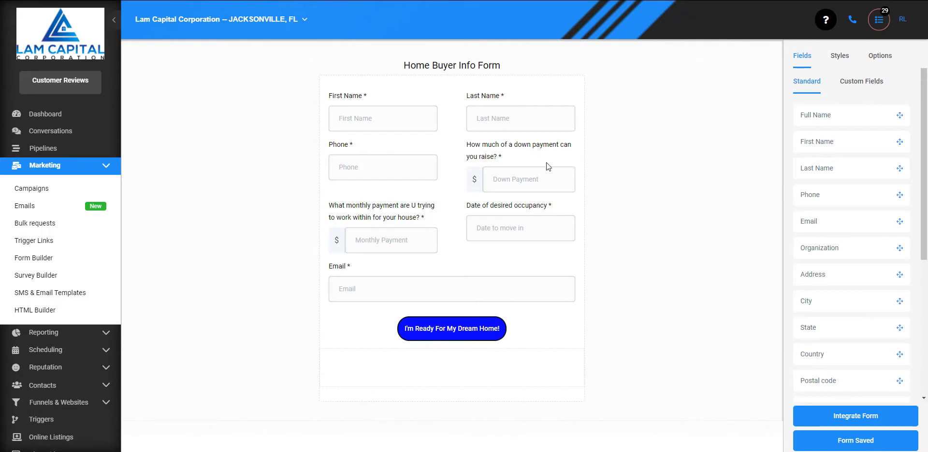
Step: Fill in a new Text custom field named "DOwn Payment" with the placeholder "Down Payment", and cancel without saving it
left_click(866, 87)
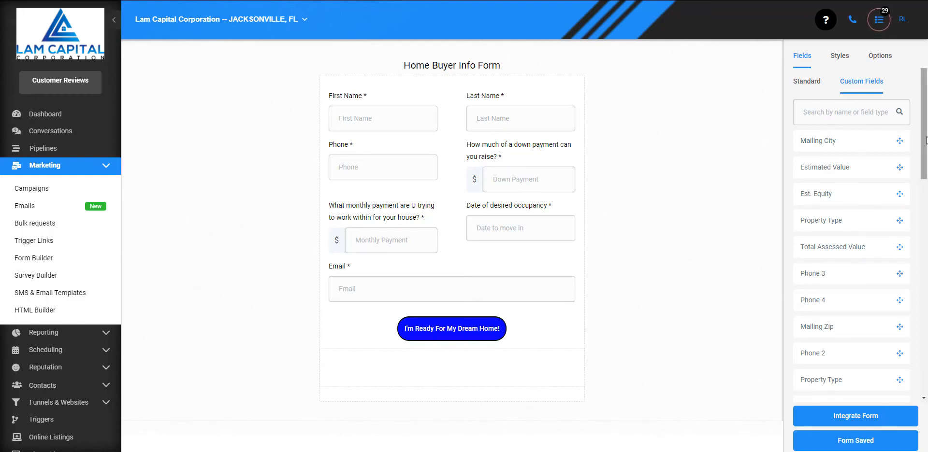
left_click_drag(923, 140, 916, 374)
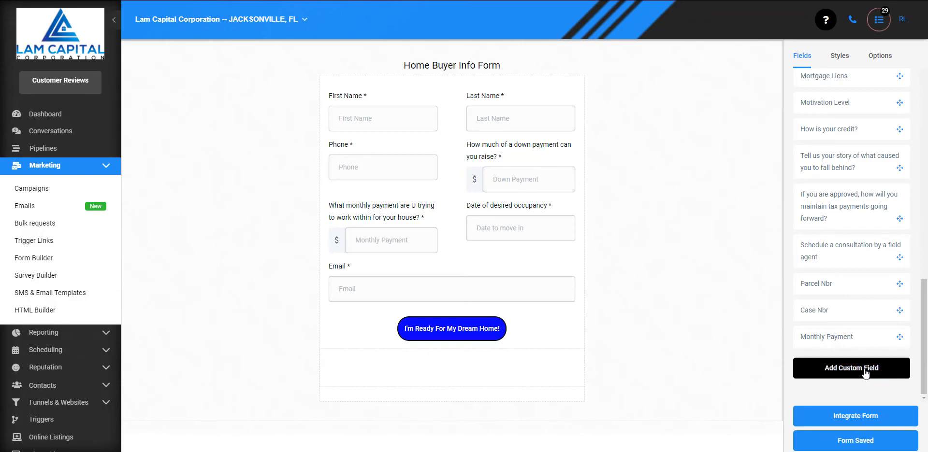
left_click(846, 368)
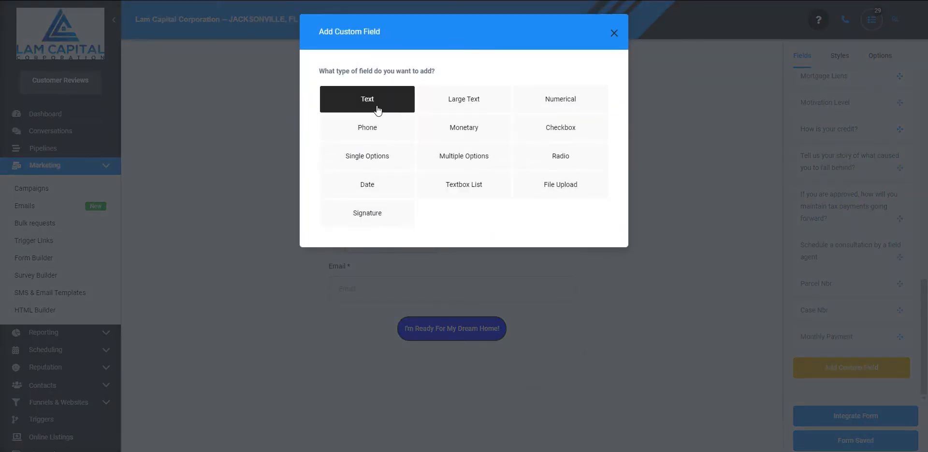
left_click(378, 111)
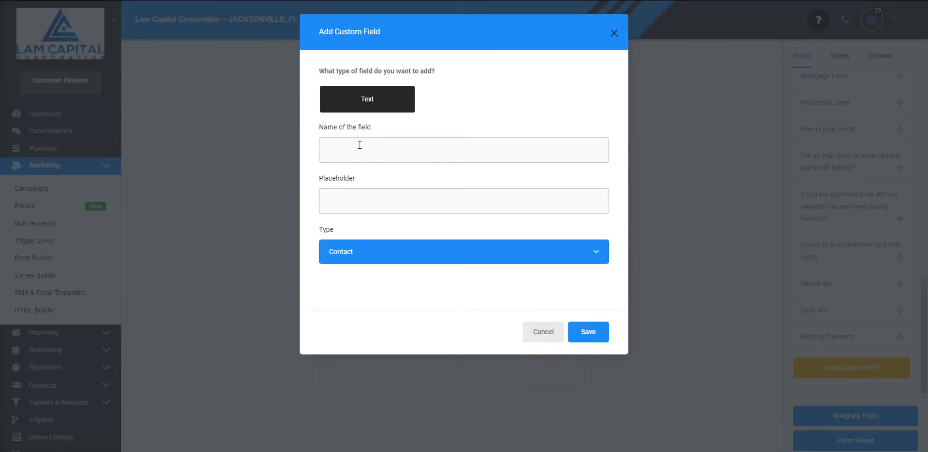
type("DOwn Payment")
left_click_drag(401, 155, 282, 148)
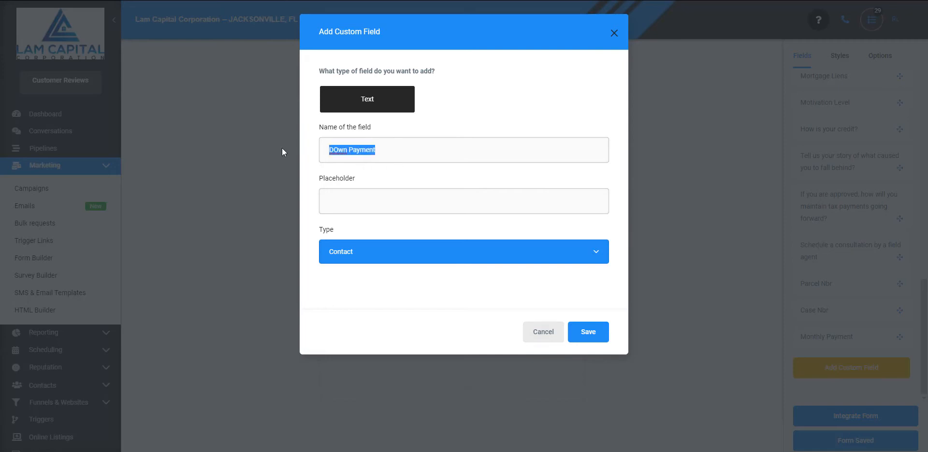
left_click(346, 191)
type("Down Payment")
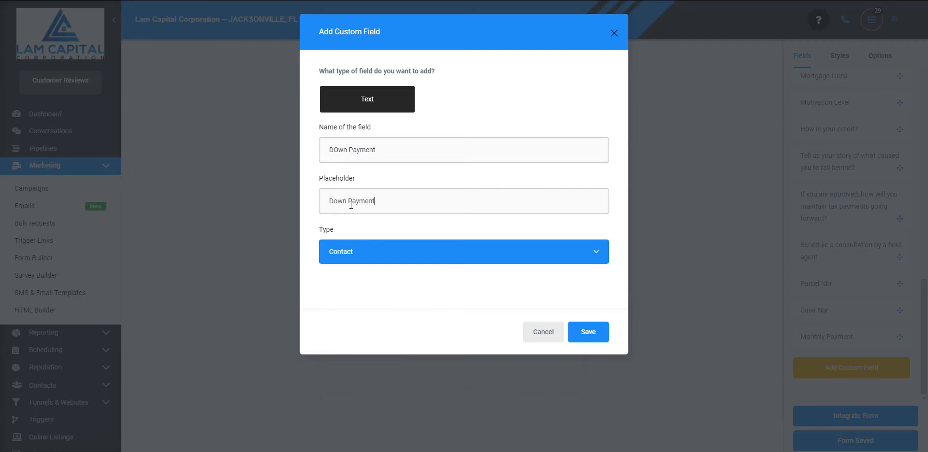
left_click(354, 252)
left_click(353, 252)
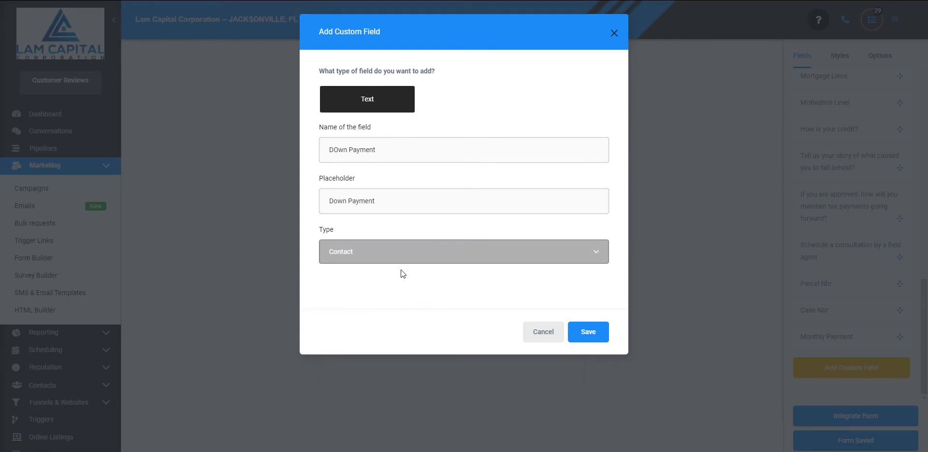
left_click(545, 335)
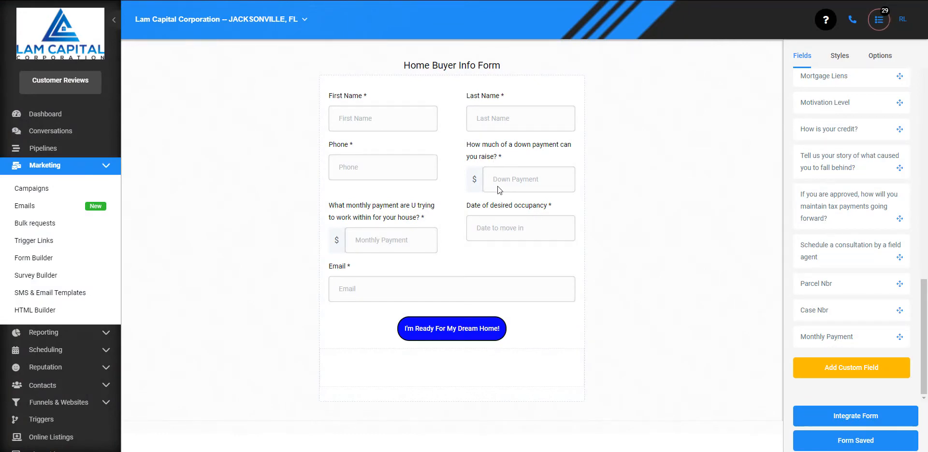
Step: Inspect the field settings of the down payment, monthly payment and date of desired occupancy questions
left_click(499, 190)
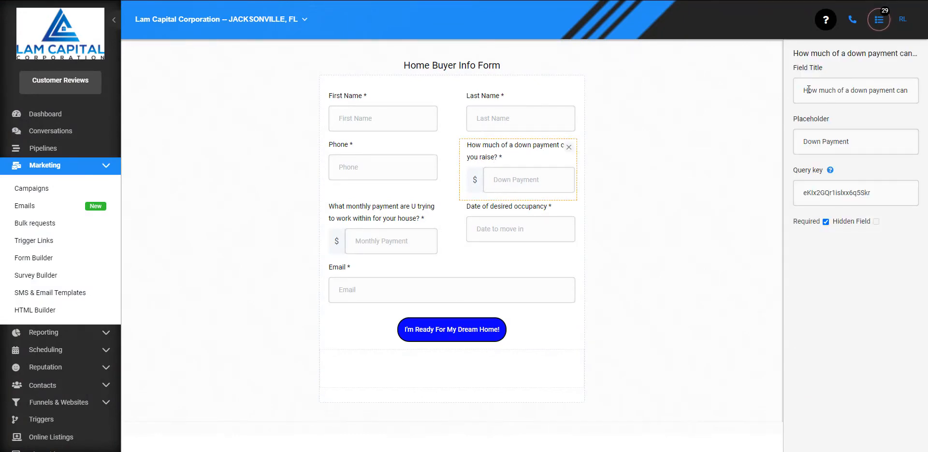
left_click_drag(803, 90, 911, 90)
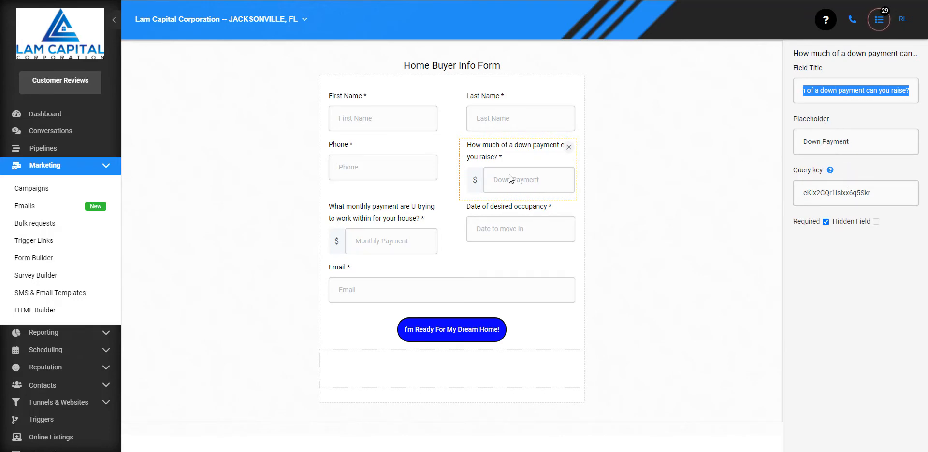
left_click(353, 214)
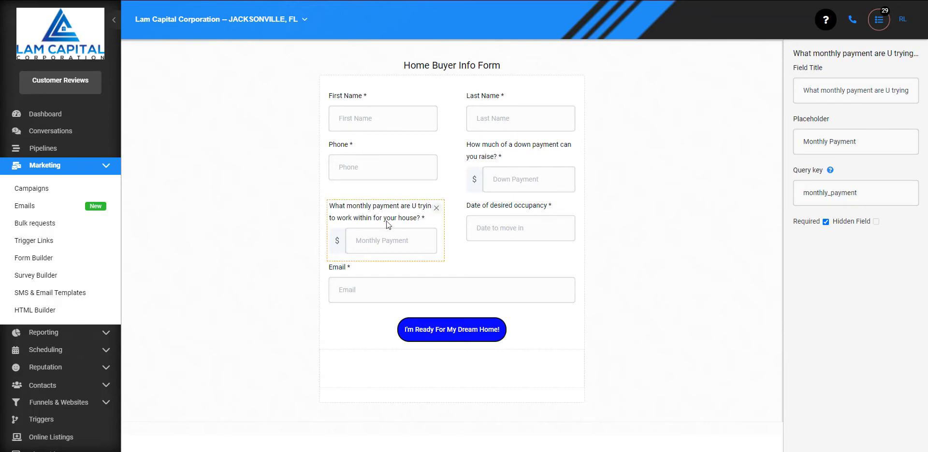
left_click(524, 210)
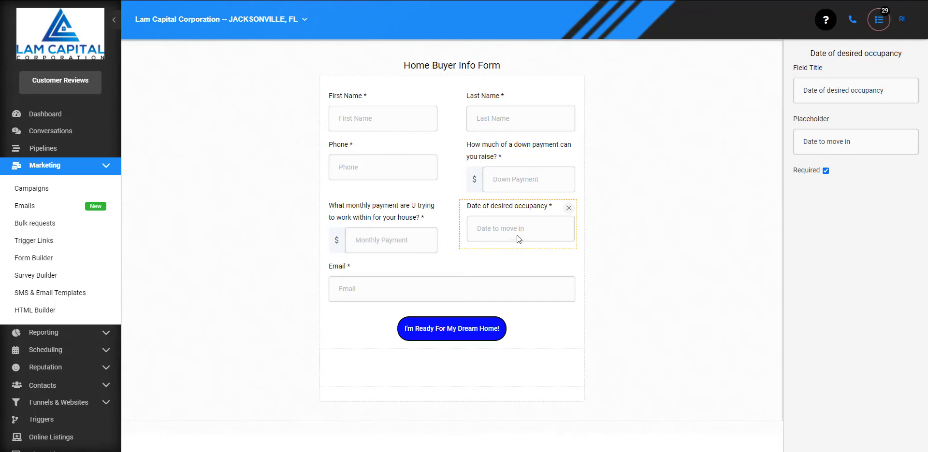
left_click(705, 173)
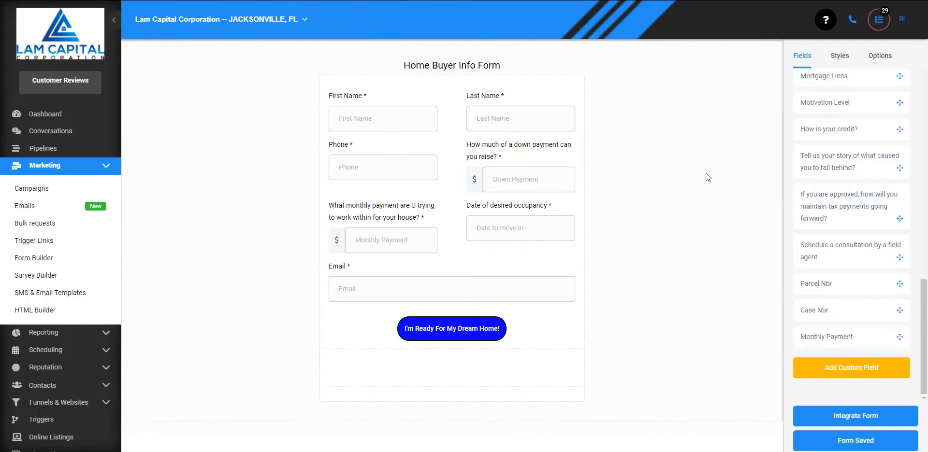
Step: Browse the custom field types without adding one, and inspect the settings of the down payment question and the submit button
left_click(849, 368)
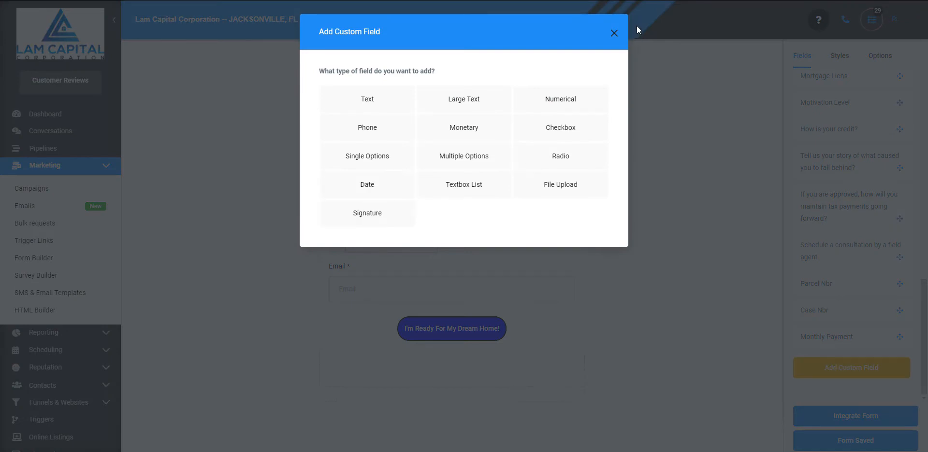
left_click(613, 33)
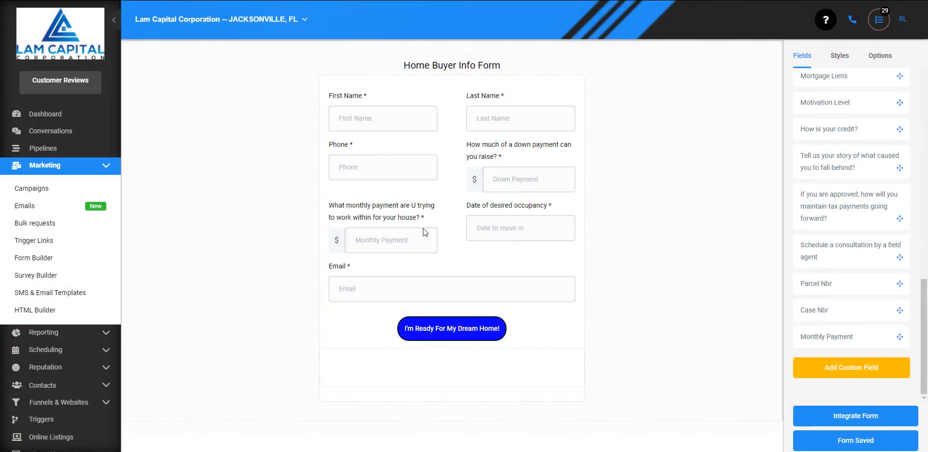
left_click(475, 180)
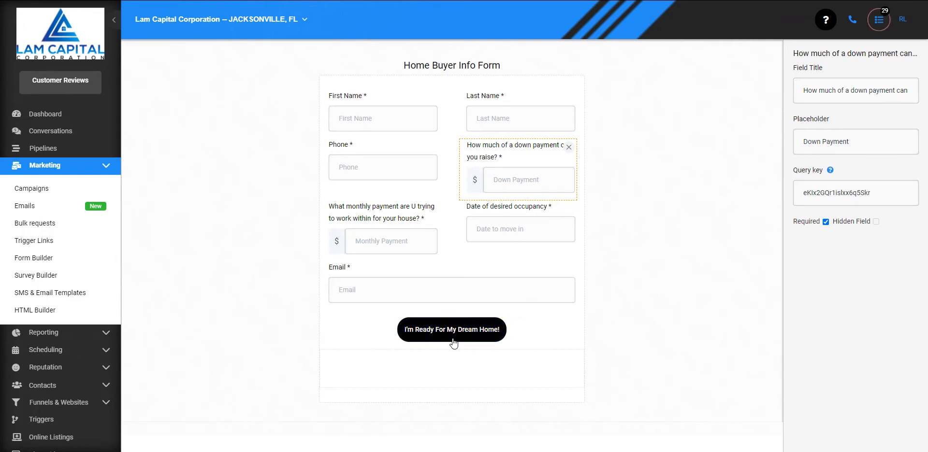
left_click(483, 329)
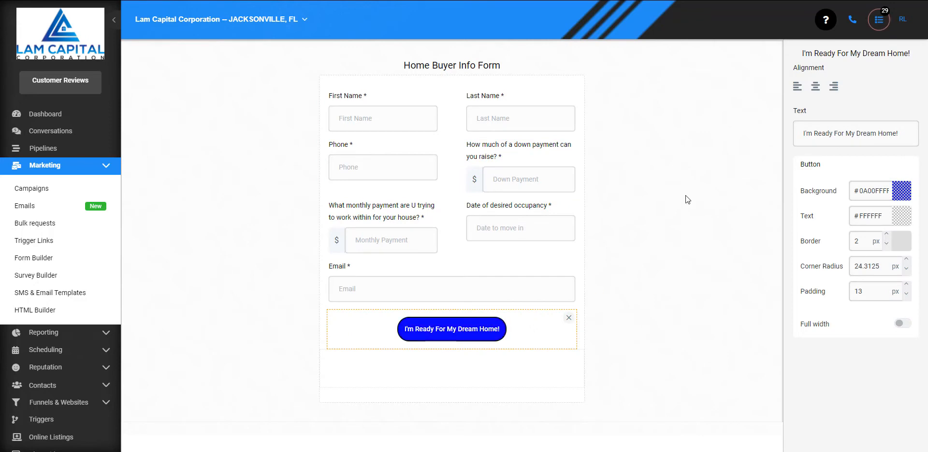
left_click(698, 211)
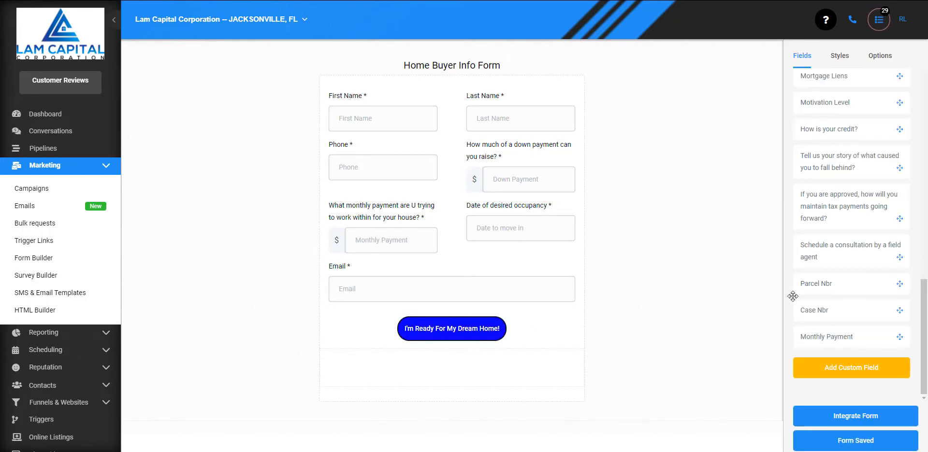
Step: Increase the "I'm Ready For My Dream Home!" button's padding to 20 px
left_click(460, 329)
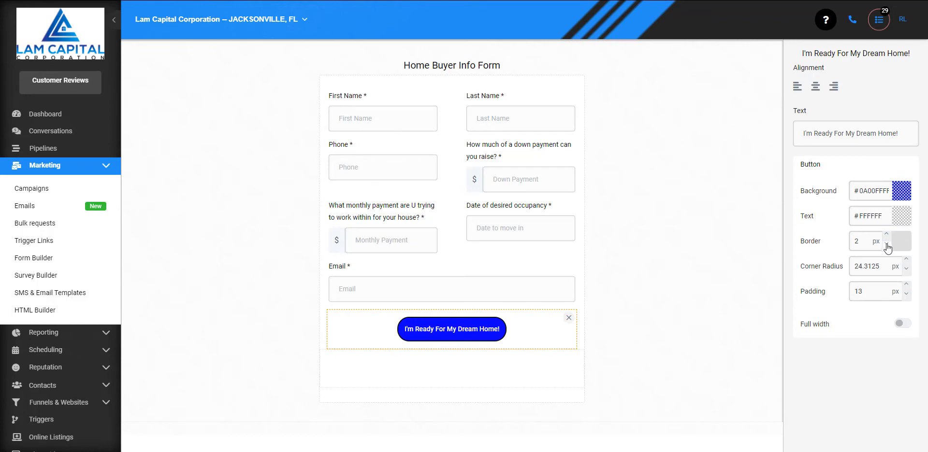
left_click(909, 286)
left_click(909, 286)
left_click(909, 286)
left_click(908, 286)
left_click(909, 286)
left_click(909, 286)
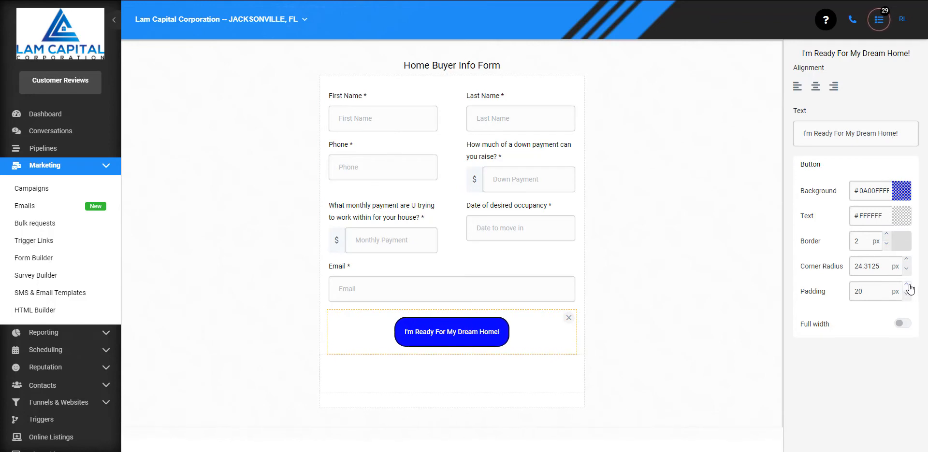
left_click(909, 286)
left_click(898, 294)
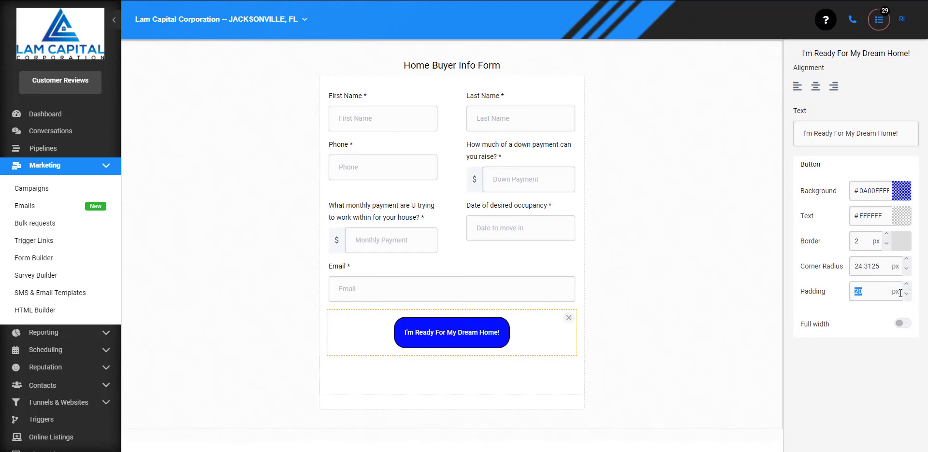
Step: Try the submit button without a border, and set the border width to 3 px
left_click(886, 243)
left_click(886, 244)
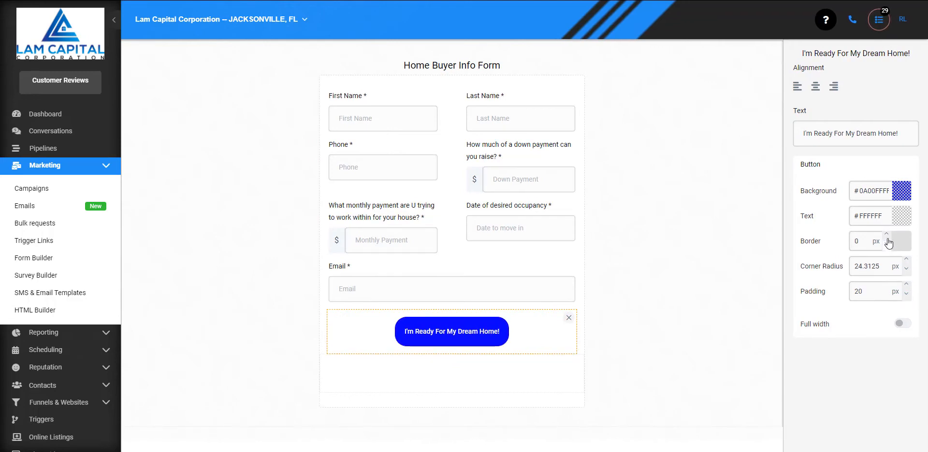
left_click(887, 240)
left_click(887, 240)
left_click(887, 239)
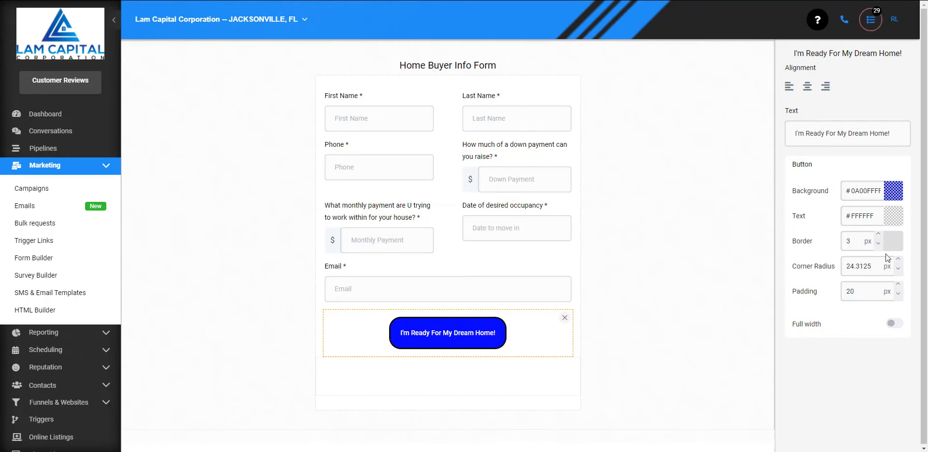
Step: Reduce the submit button's padding to 13 px
left_click(898, 293)
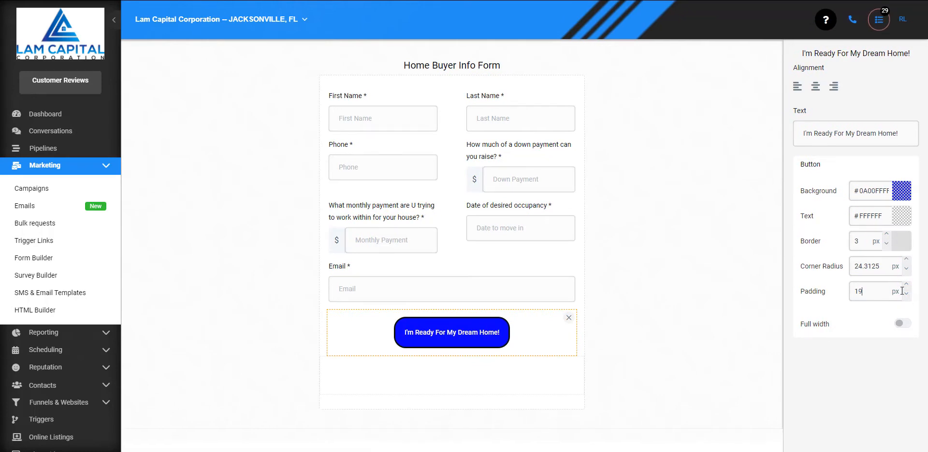
left_click(905, 294)
left_click(906, 294)
left_click(905, 293)
left_click(906, 294)
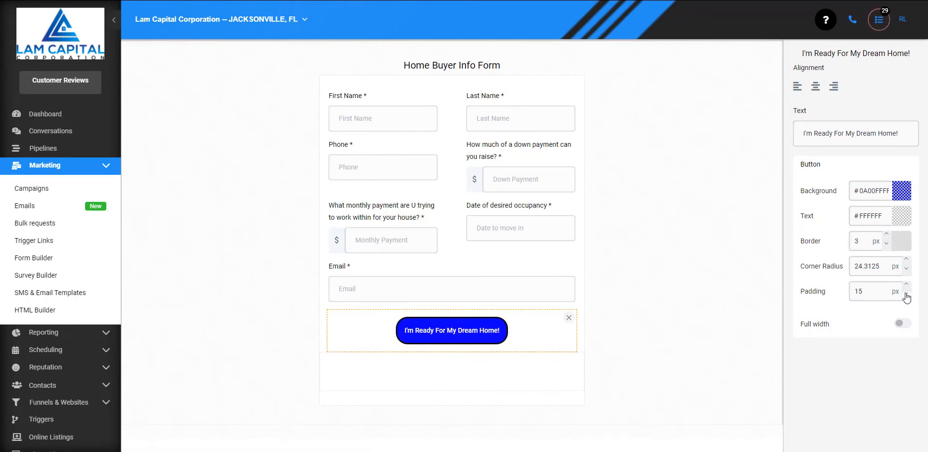
left_click(906, 293)
left_click(905, 294)
Step: Try the submit button's full-width option, switch it off again, and view the background colour choices without changing the colour
left_click(901, 323)
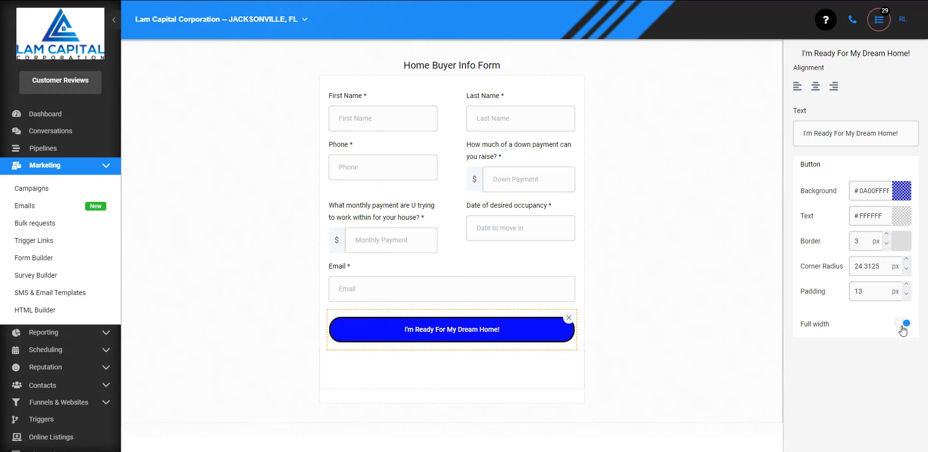
left_click(901, 325)
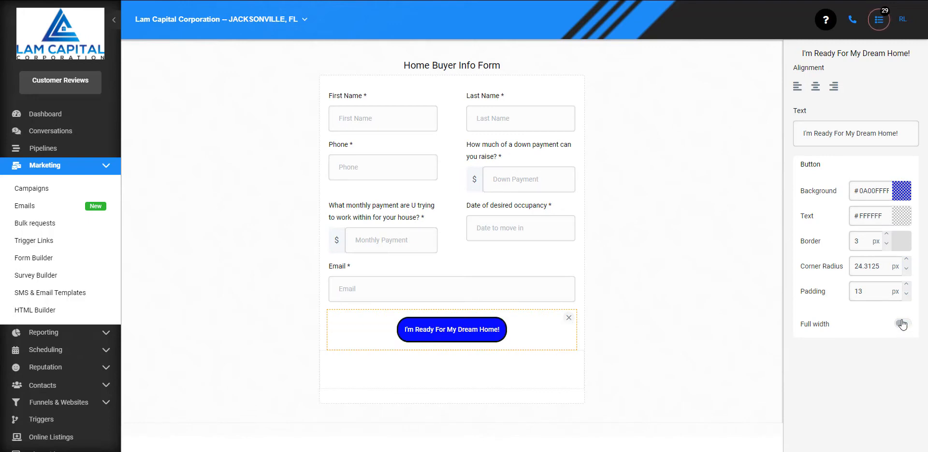
left_click(900, 191)
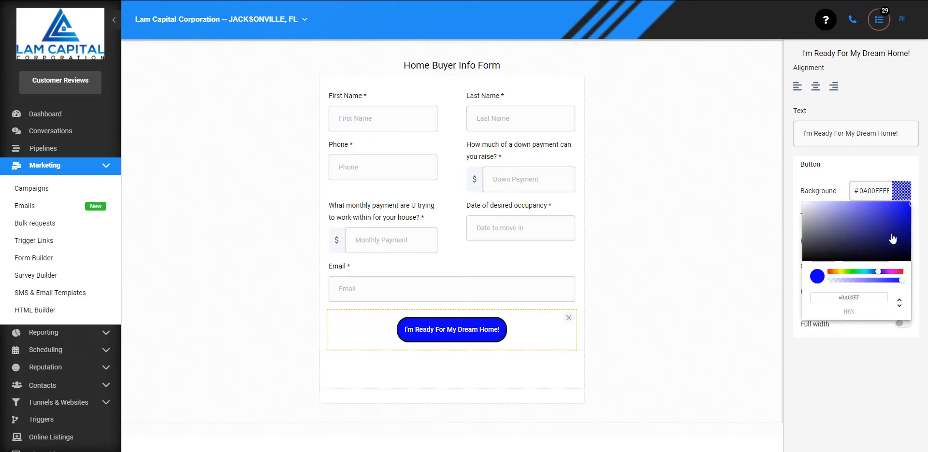
left_click(695, 196)
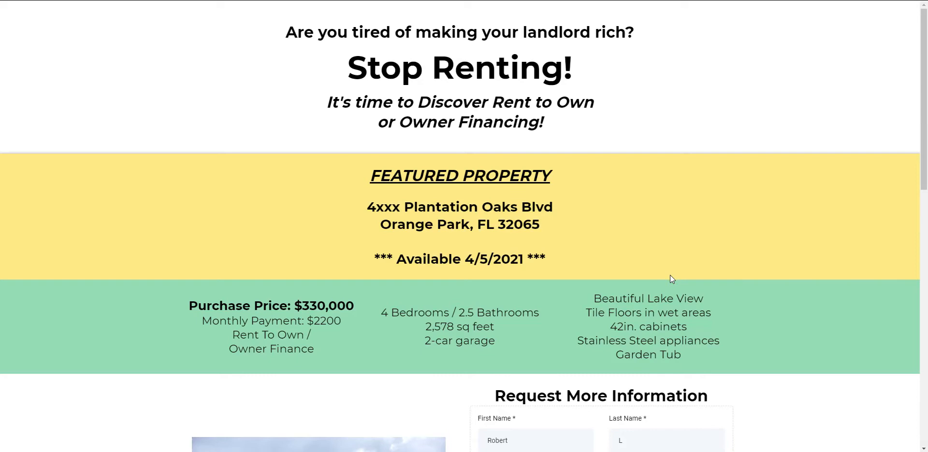
Step: Switch to the published landing page and review its Request More Information form
scroll(670, 275, "down", 8)
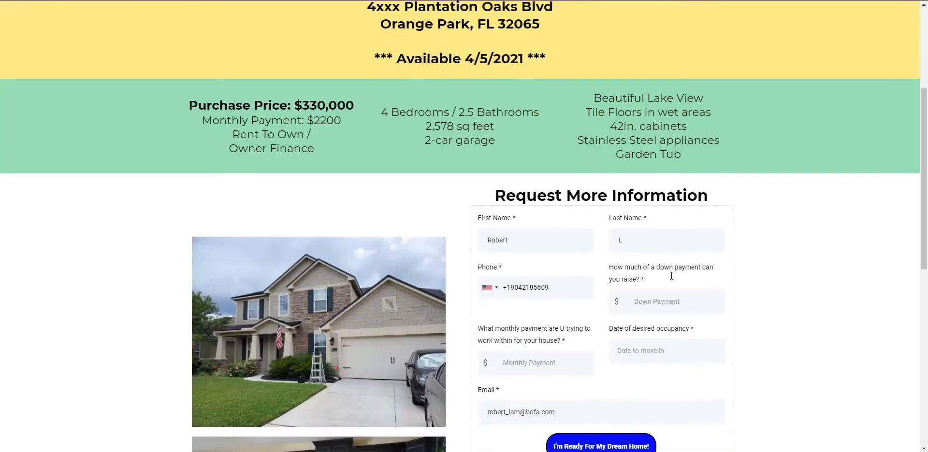
scroll(671, 276, "up", 2)
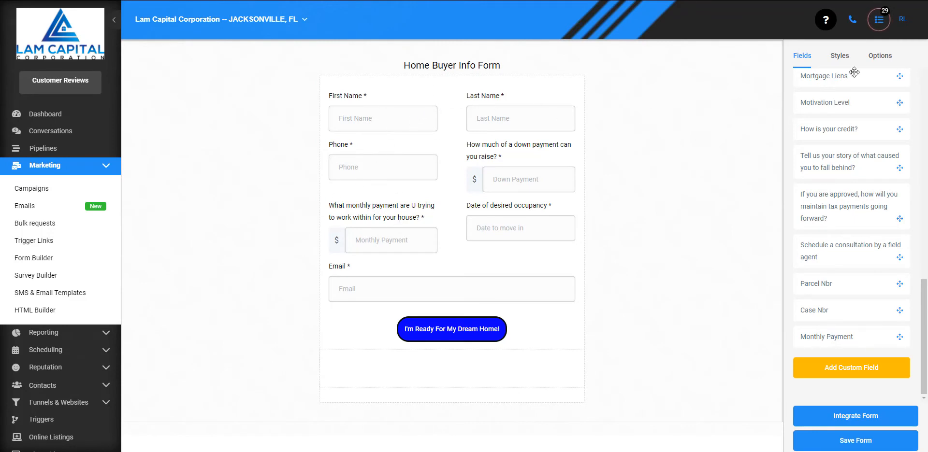
Step: Examine the form's options, including the On Submit message, Facebook Pixel settings and Sticky Contact
scroll(898, 78, "up", 10)
scroll(897, 78, "up", 3)
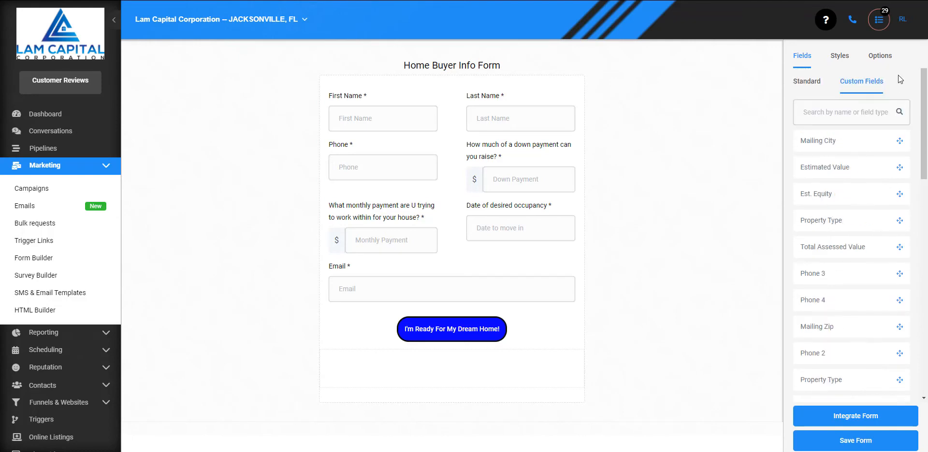
left_click(881, 57)
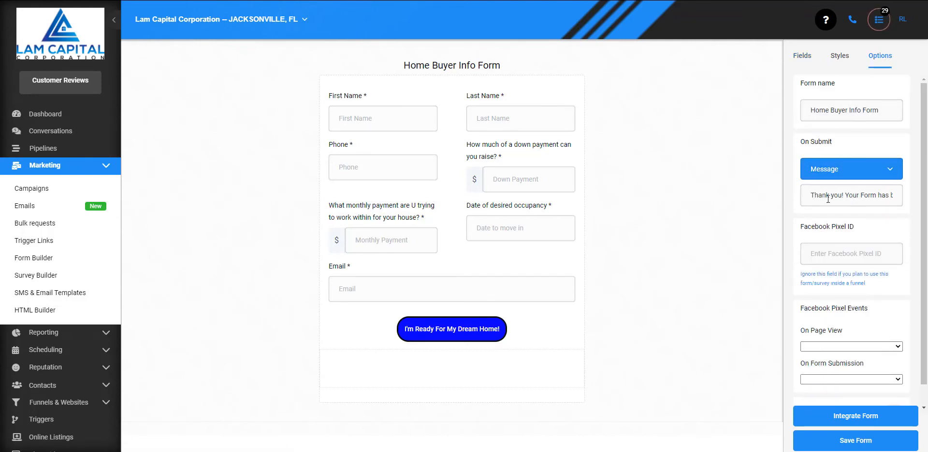
left_click_drag(803, 140, 819, 140)
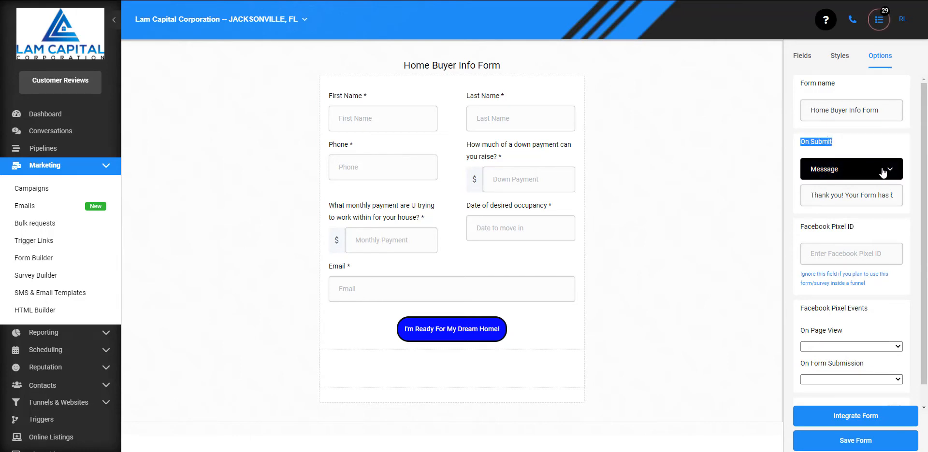
left_click_drag(816, 197, 899, 193)
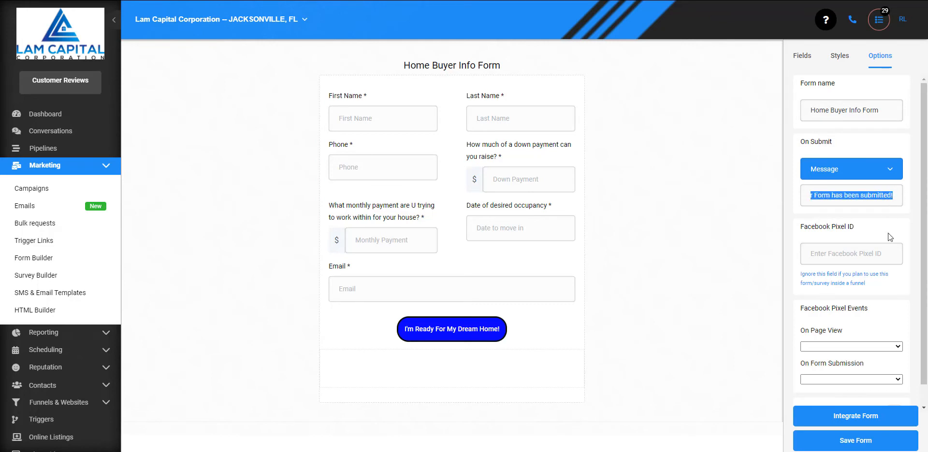
scroll(884, 251, "down", 1)
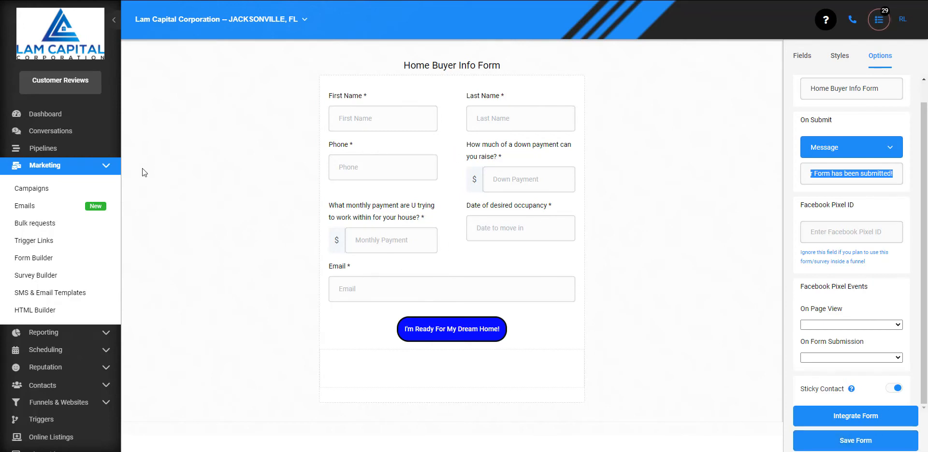
left_click(170, 184)
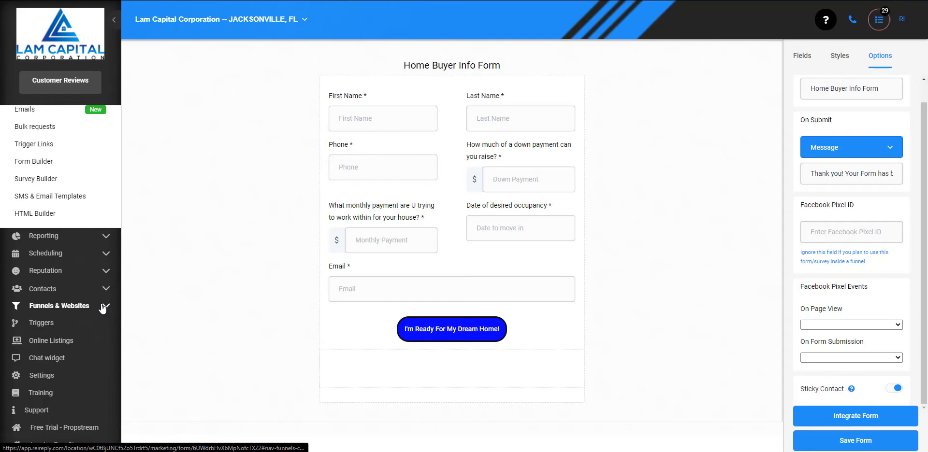
Step: Leave the form for the Funnels list, discarding the unsaved form changes
left_click(103, 306)
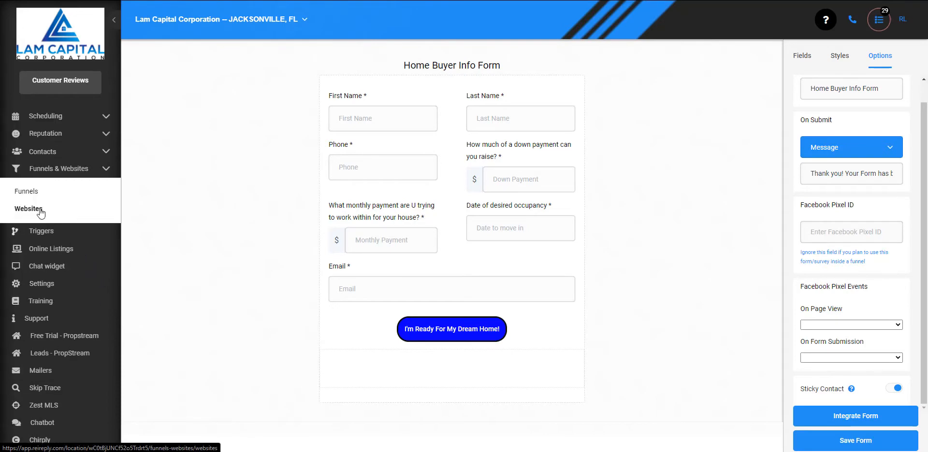
left_click(33, 195)
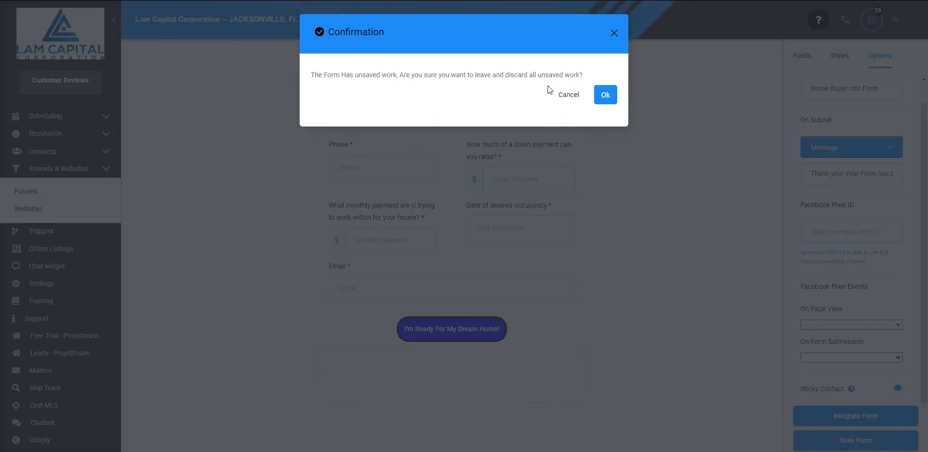
left_click(605, 94)
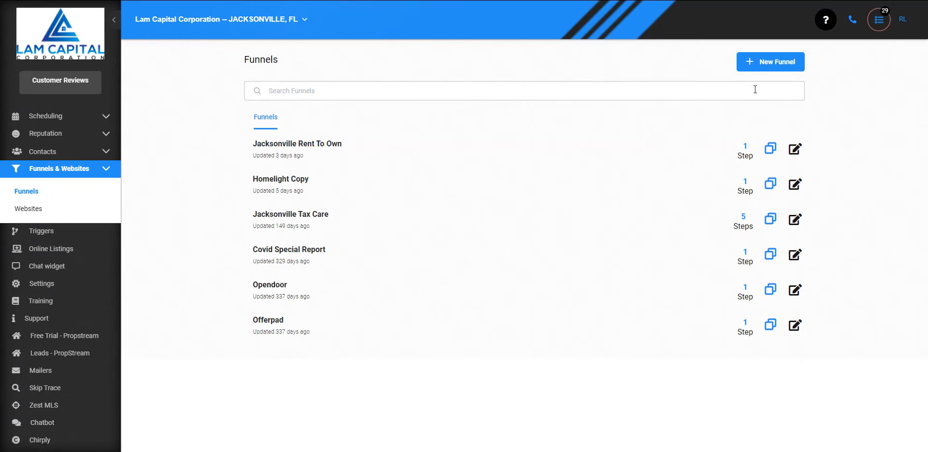
Step: Open the Jacksonville Rent To Own funnel and examine the web address of its Jacksonville Rent To Own Houses step
left_click(332, 146)
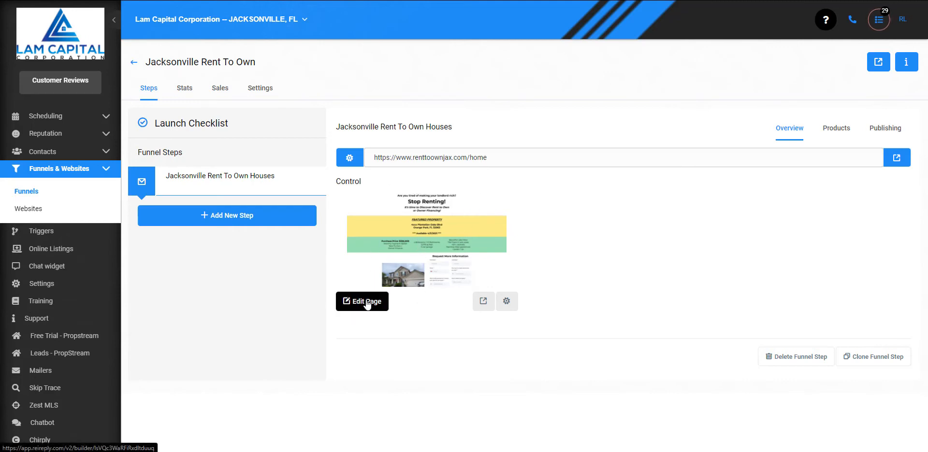
double_click(438, 160)
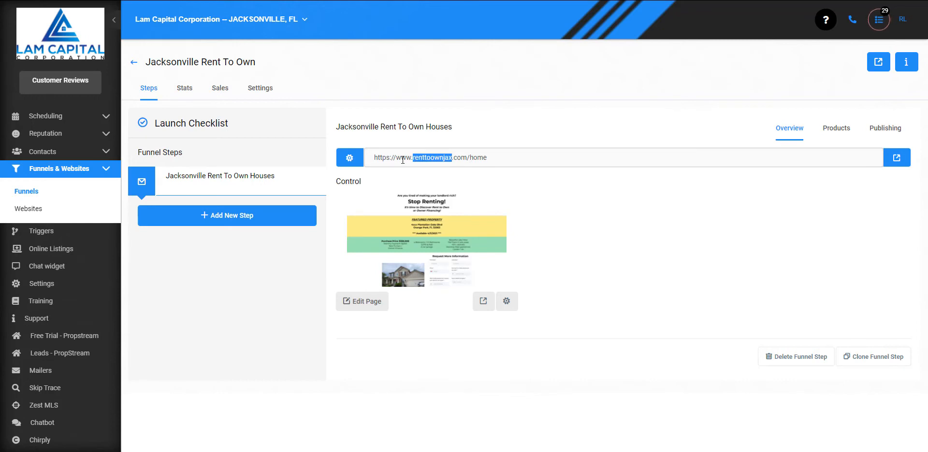
left_click(472, 159)
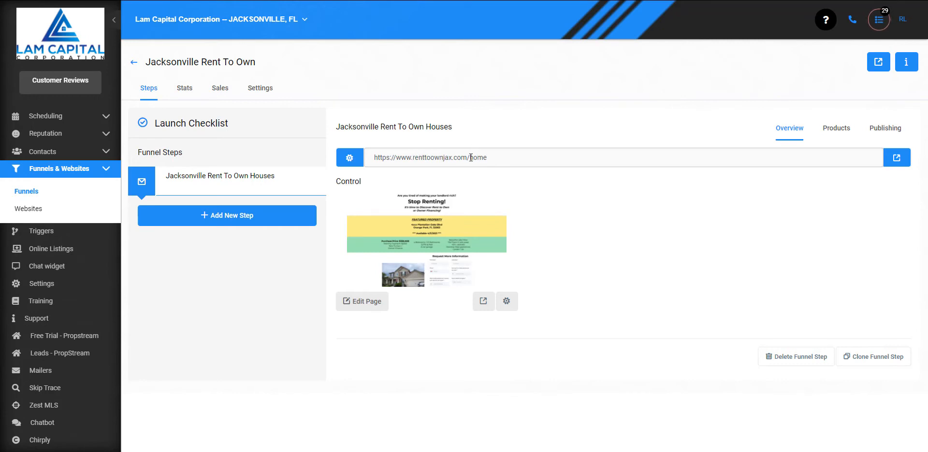
Step: Check the page name and path of the Jacksonville Rent To Own Houses step and the funnel's domain settings without changing them
double_click(478, 158)
left_click(361, 301)
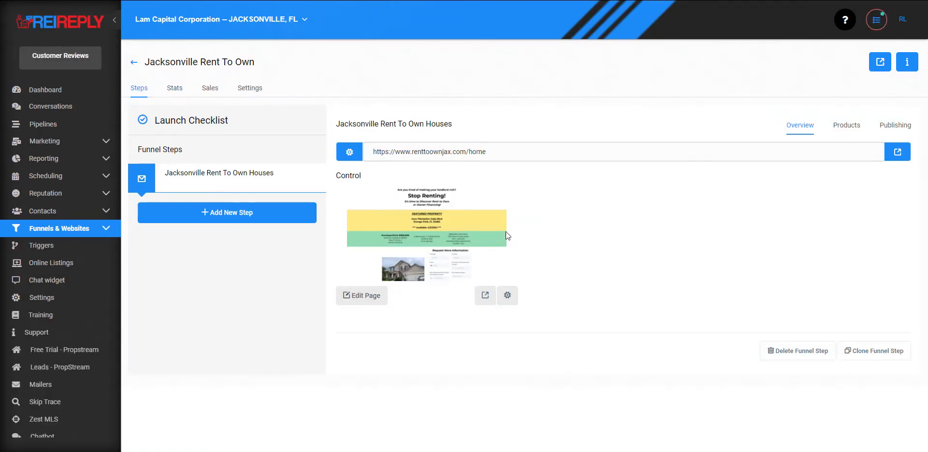
left_click(507, 295)
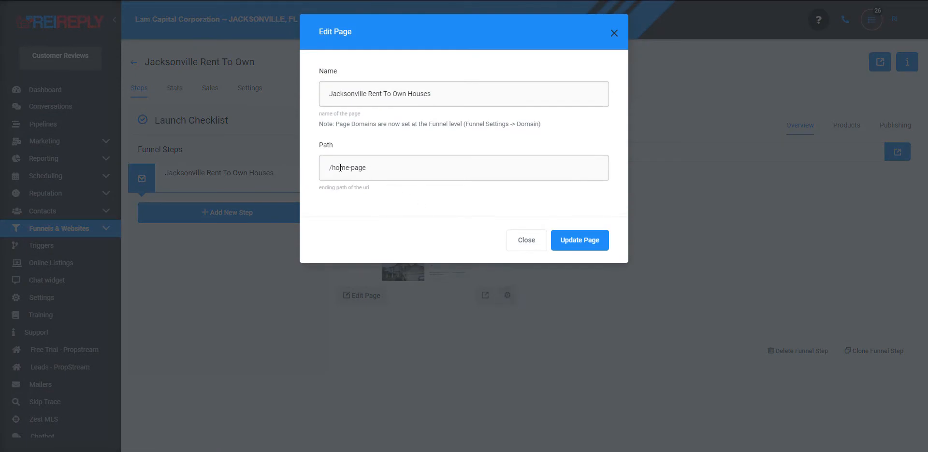
left_click_drag(332, 168, 361, 166)
left_click(535, 247)
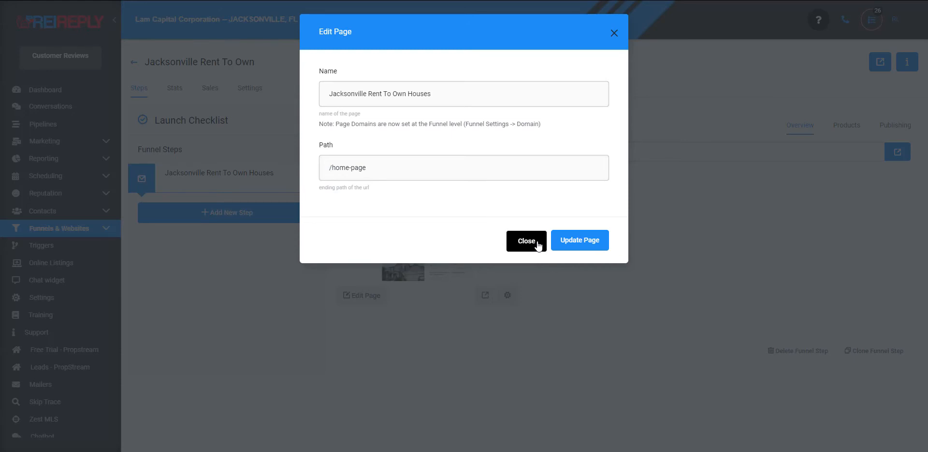
left_click(538, 244)
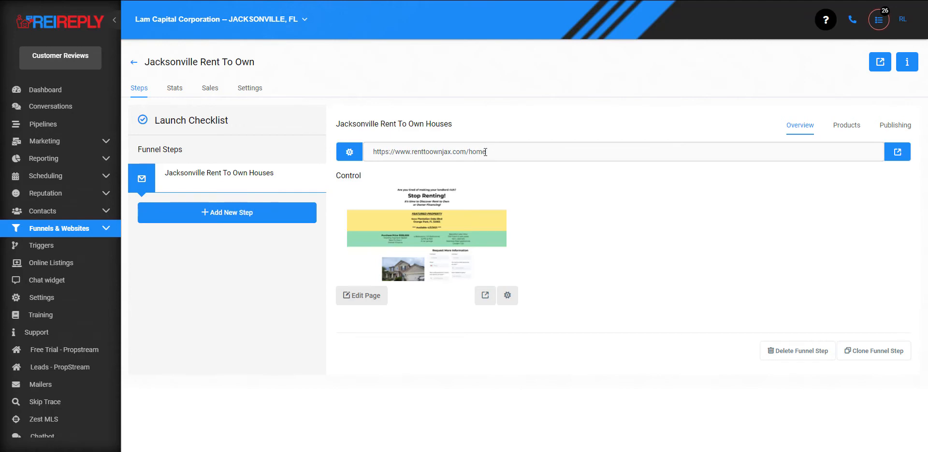
left_click(252, 92)
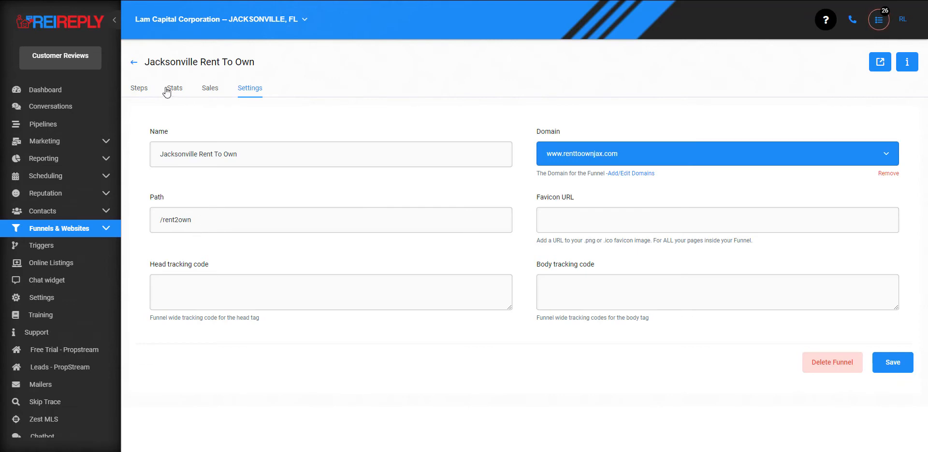
left_click(141, 91)
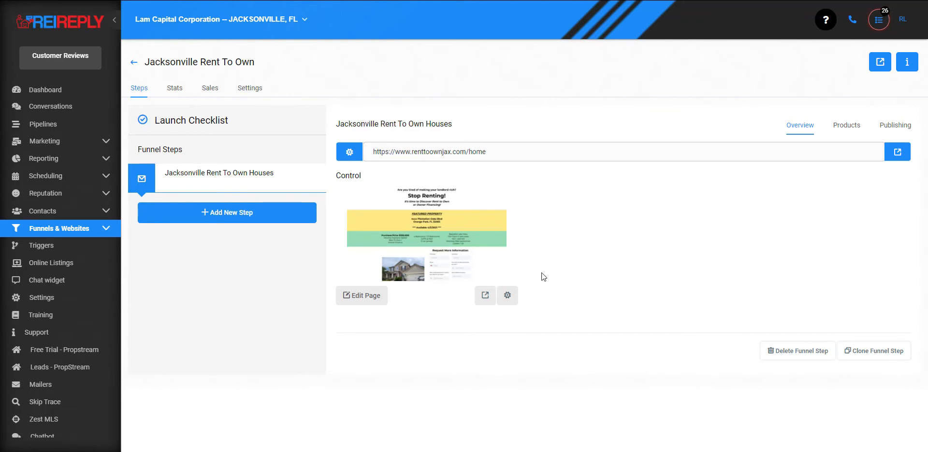
Step: Open the Jacksonville Rent To Own Houses page for editing and add a full-width section
left_click(355, 297)
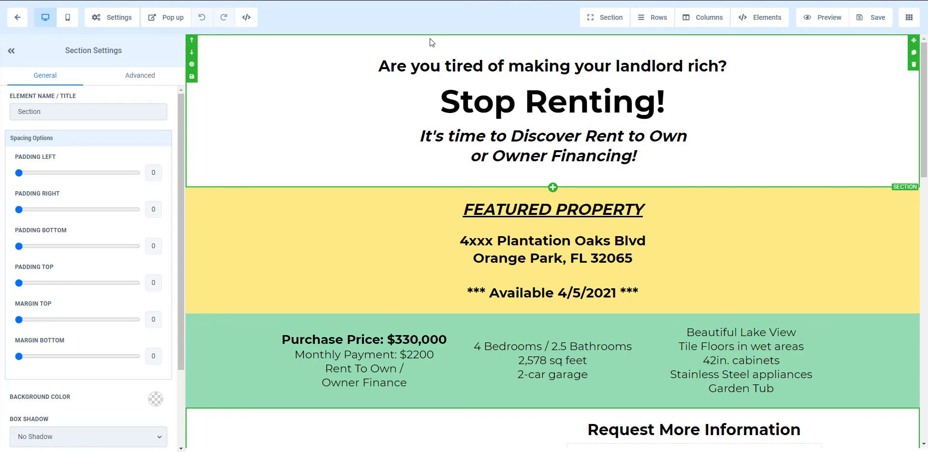
left_click(604, 24)
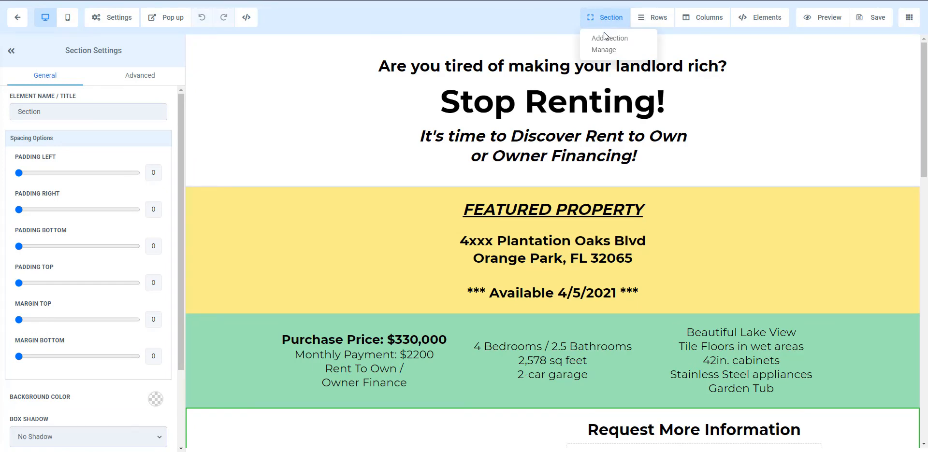
left_click(604, 39)
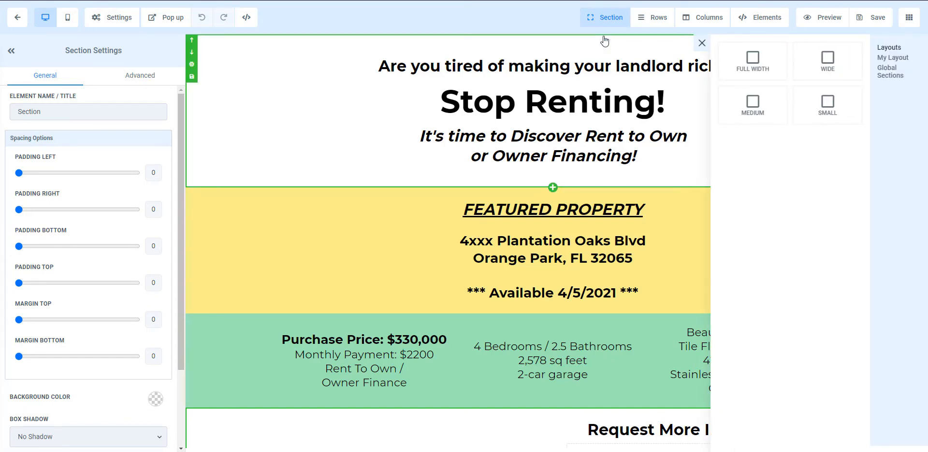
left_click(752, 60)
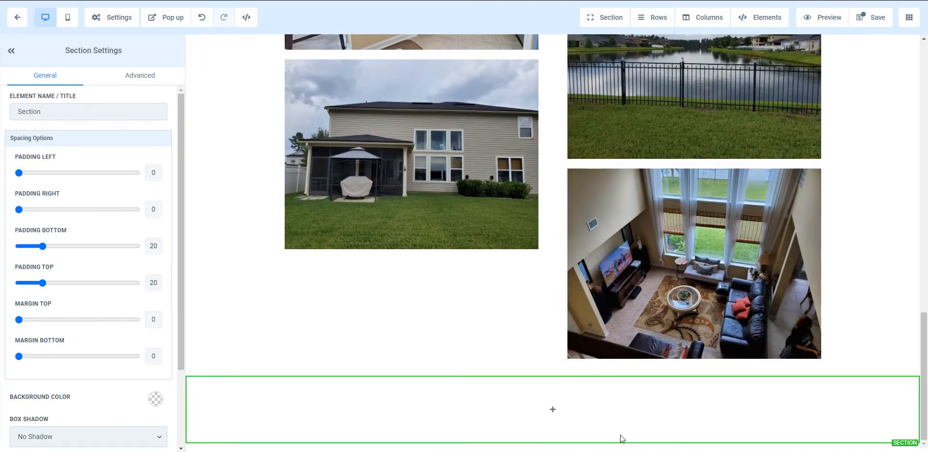
Step: Add a one-column row to the new section and insert a Headline element in it
mouse_move(606, 419)
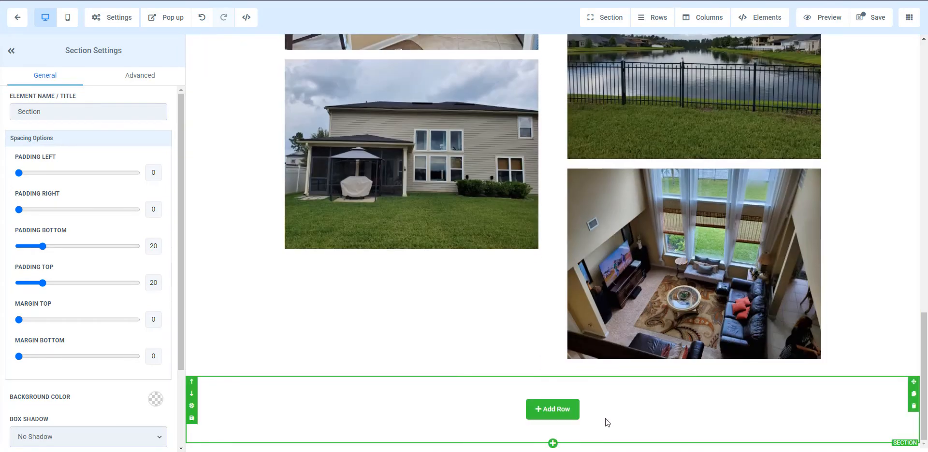
left_click(558, 413)
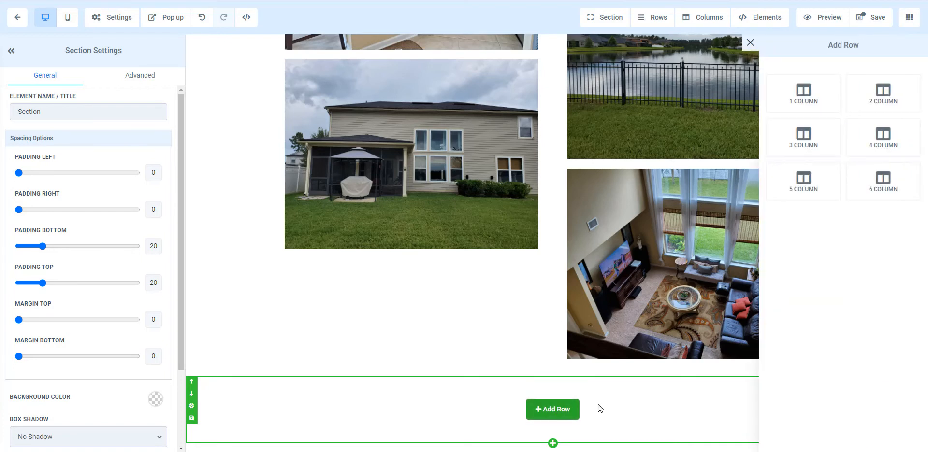
left_click(815, 95)
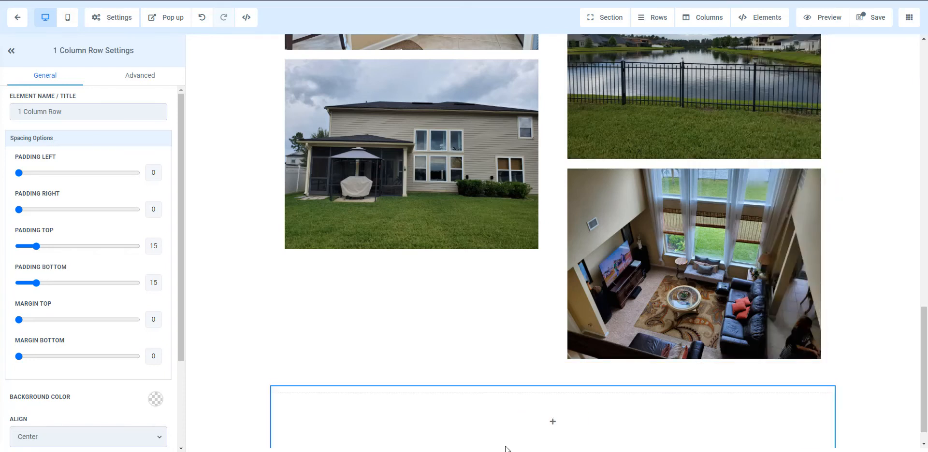
left_click(550, 428)
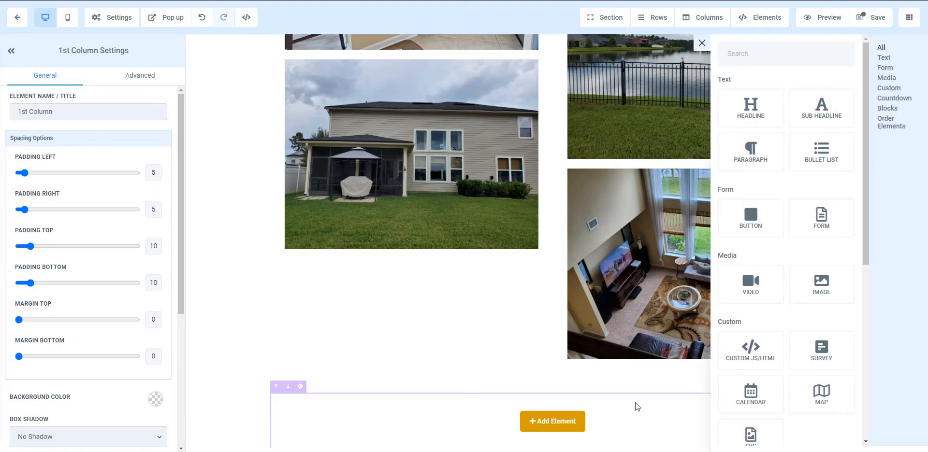
left_click(756, 111)
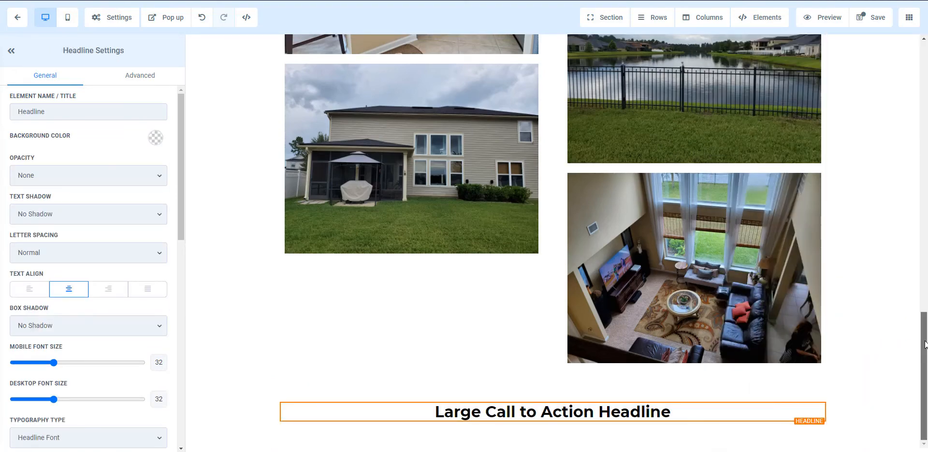
Step: Set the desktop font size of the "Stop Renting!" headline to 69
left_click_drag(925, 344, 923, 67)
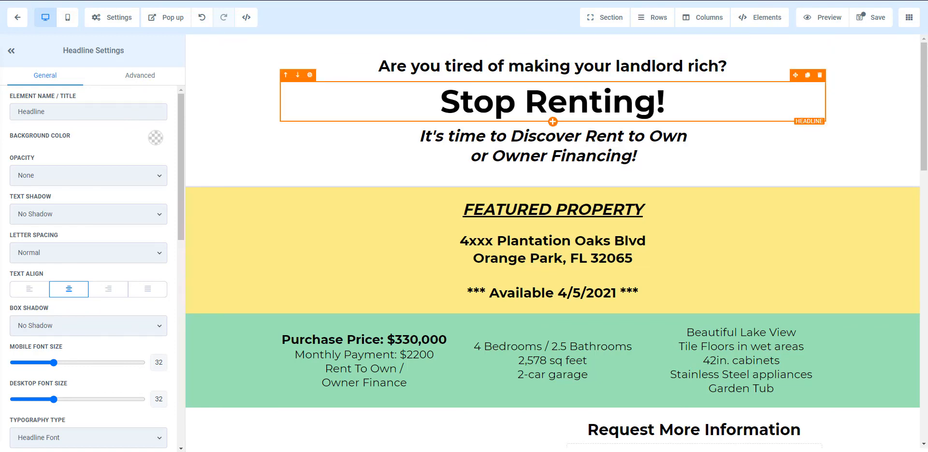
left_click(472, 99)
left_click_drag(440, 101, 669, 101)
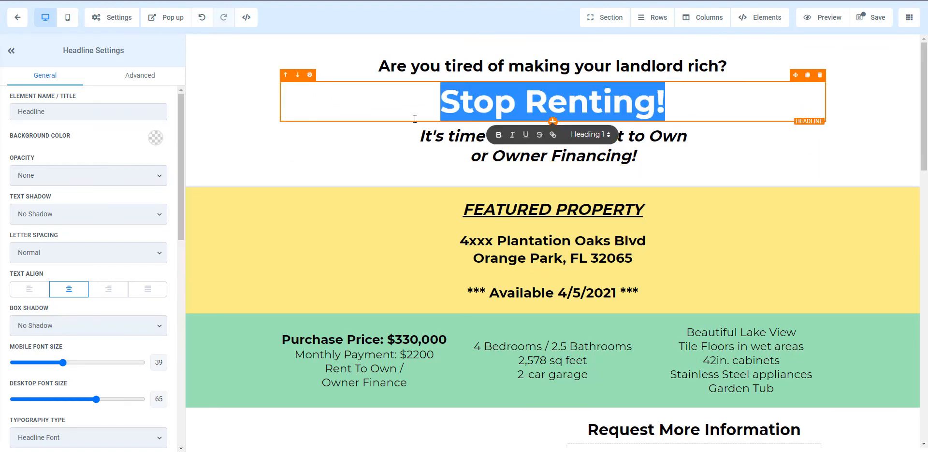
mouse_move(98, 401)
left_mouse_down()
mouse_move(75, 401)
mouse_move(126, 401)
mouse_move(74, 402)
mouse_move(101, 403)
left_mouse_up()
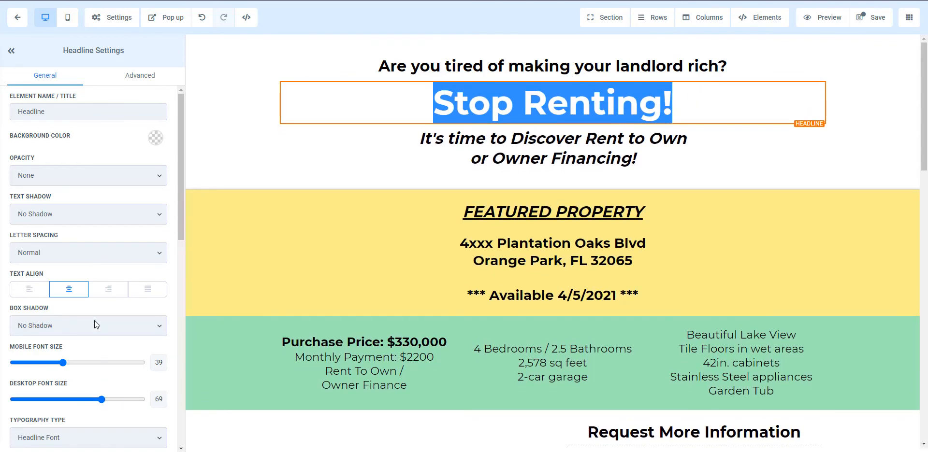
scroll(86, 338, "down", 3)
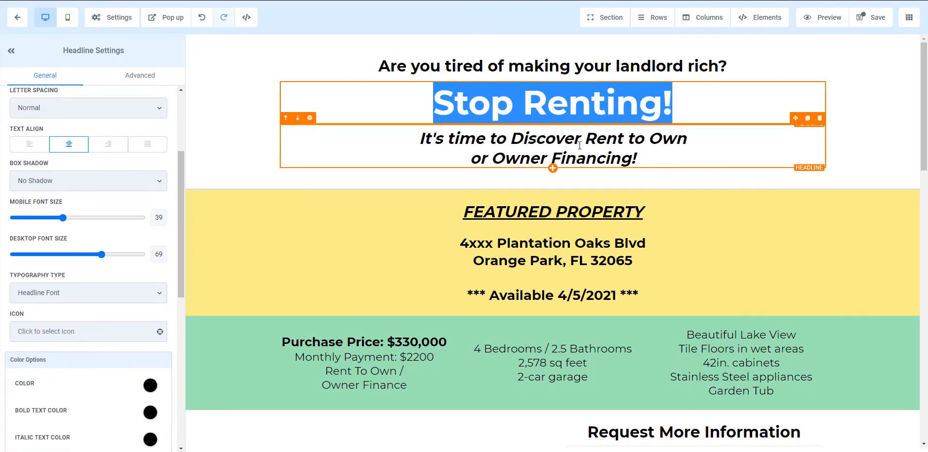
Step: Examine the settings of the rent-to-own tagline, the yellow Featured Property section and the headlines inside it
left_click(497, 145)
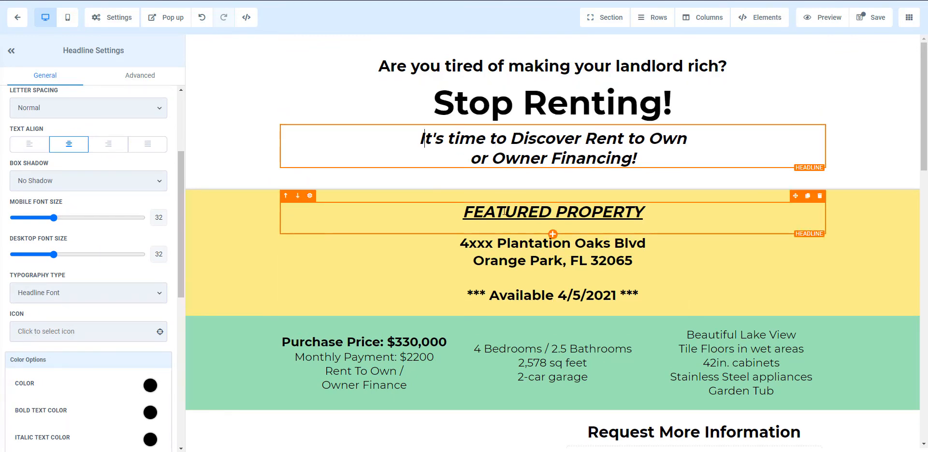
left_click(217, 195)
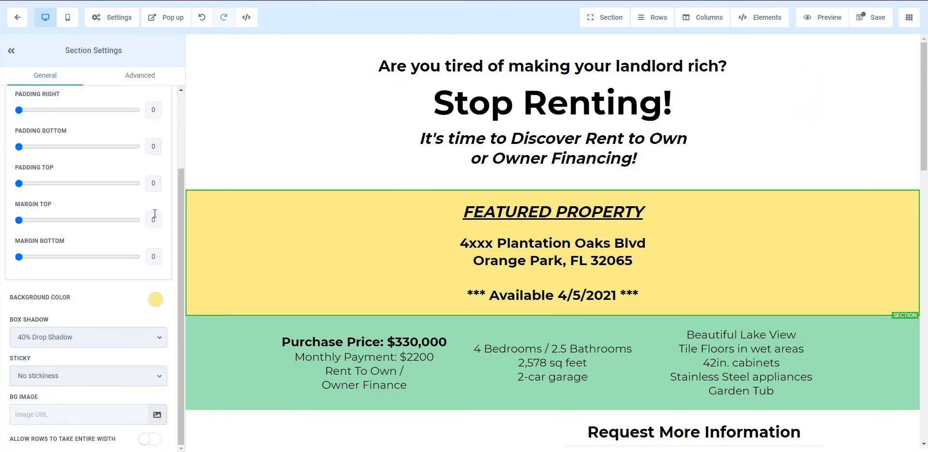
double_click(77, 51)
left_click(598, 18)
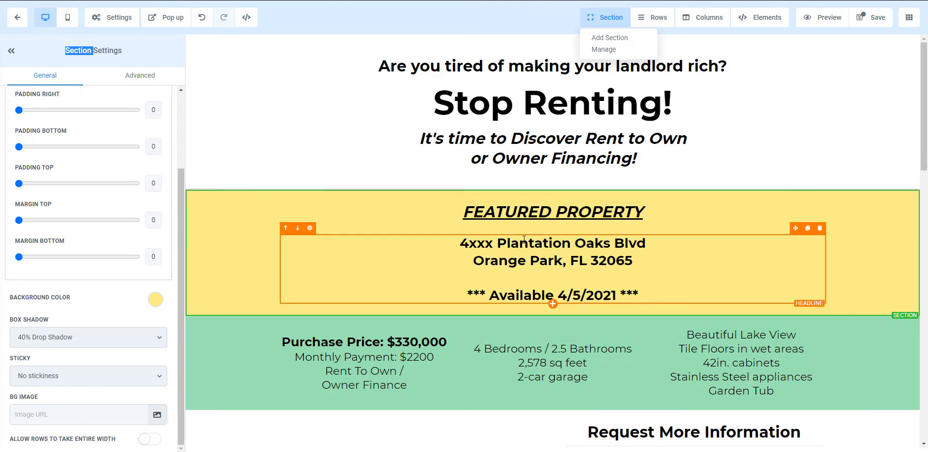
left_click(526, 213)
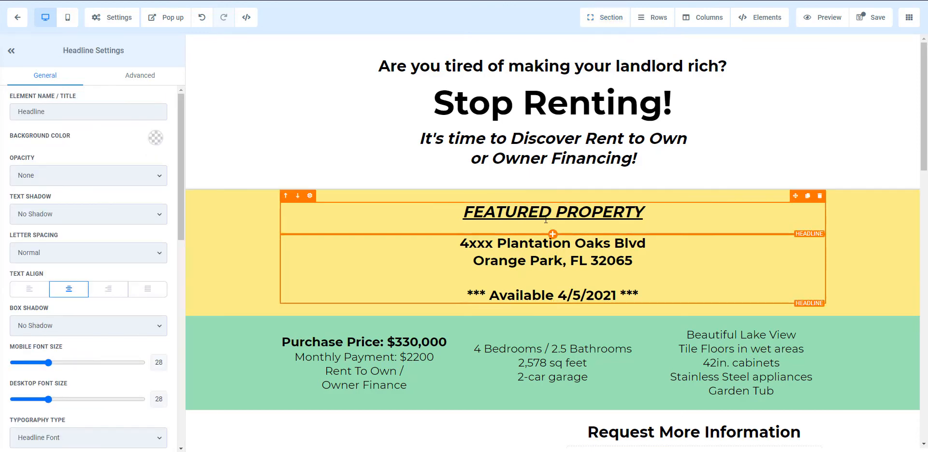
left_click(541, 256)
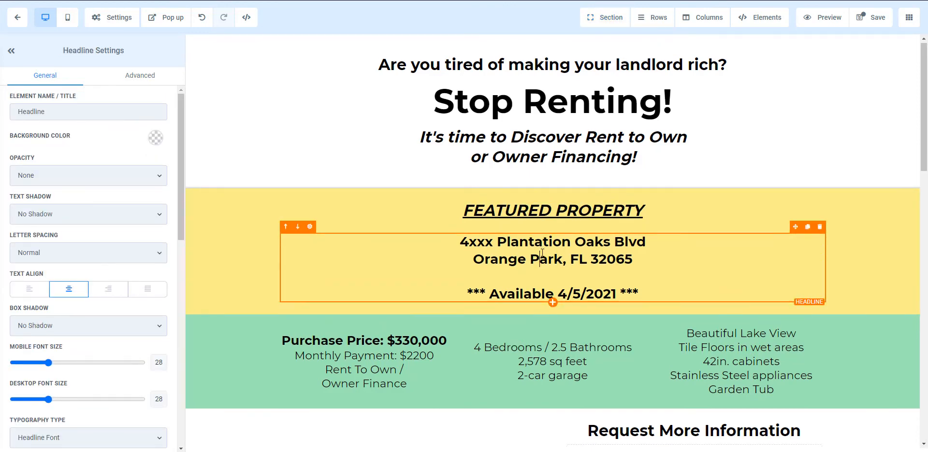
Step: Examine the settings of the green property details section and its sub-headline listing the house features
scroll(434, 242, "down", 2)
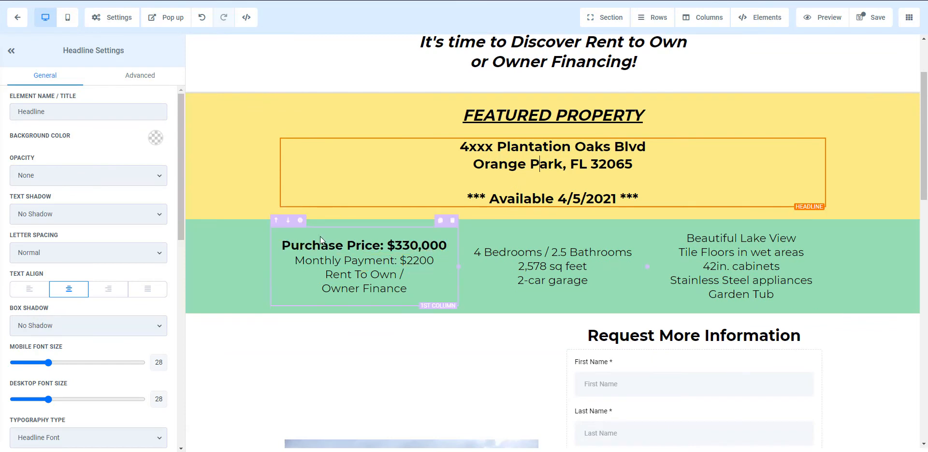
left_click(213, 225)
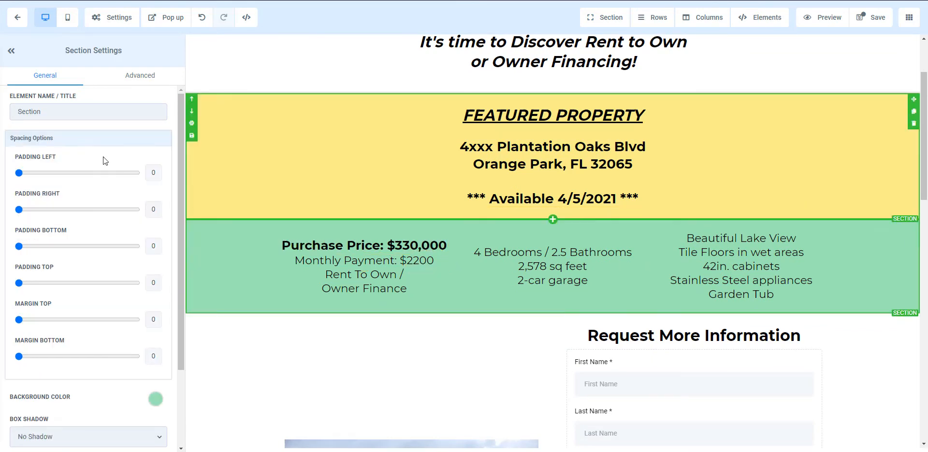
double_click(77, 49)
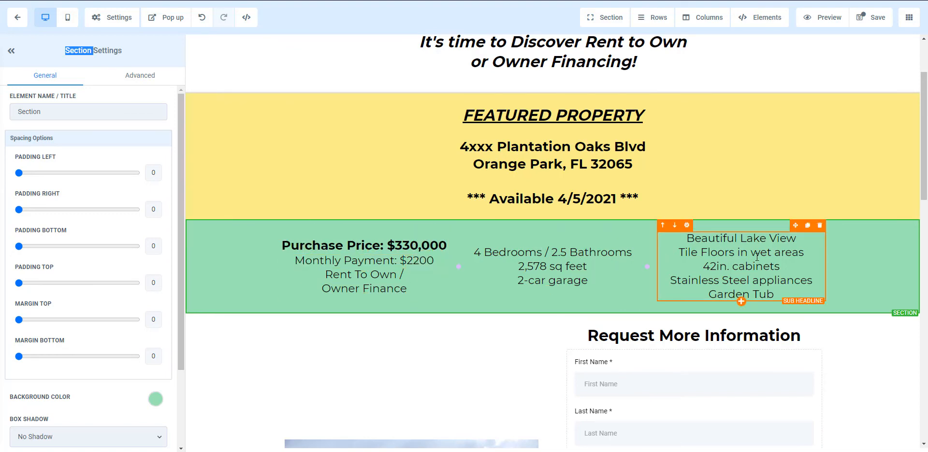
left_click(786, 296)
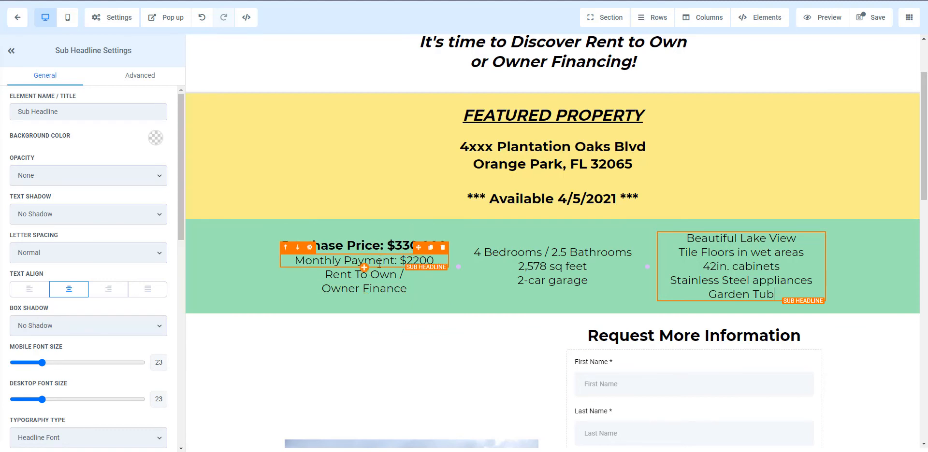
Step: Add an Image element directly below the backyard photo of the house
scroll(379, 265, "down", 2)
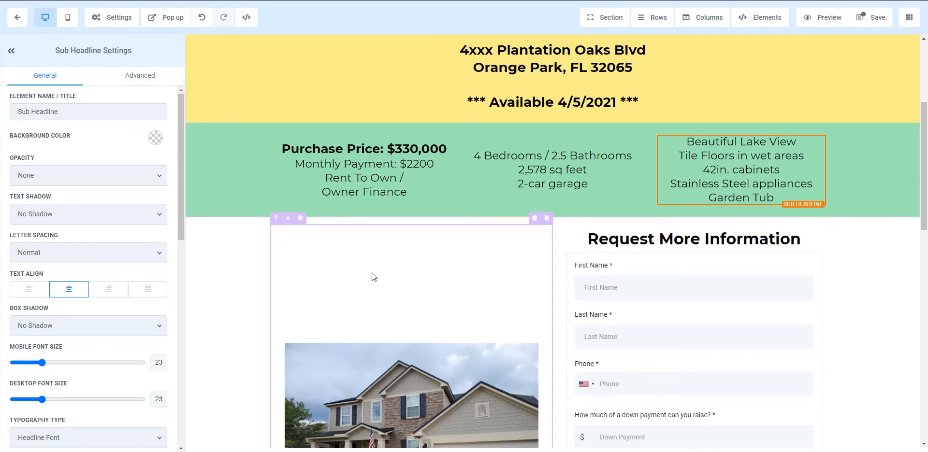
scroll(406, 283, "down", 8)
scroll(411, 280, "down", 5)
scroll(412, 280, "up", 4)
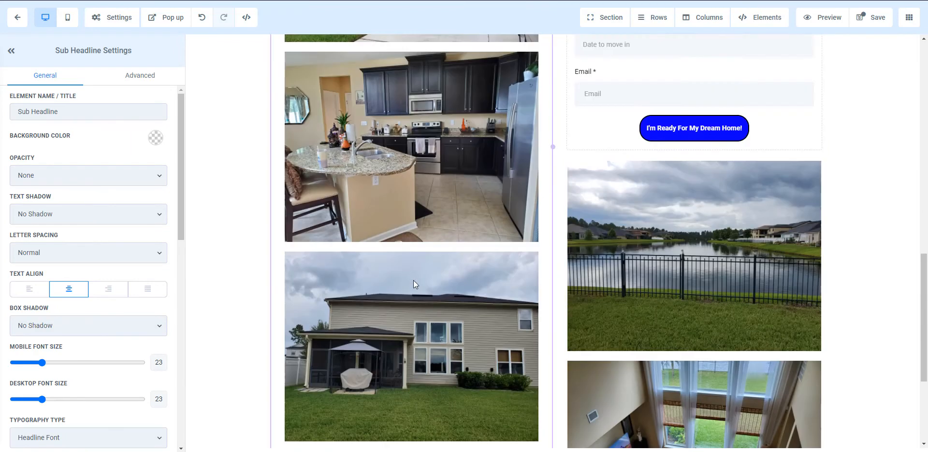
scroll(413, 280, "down", 3)
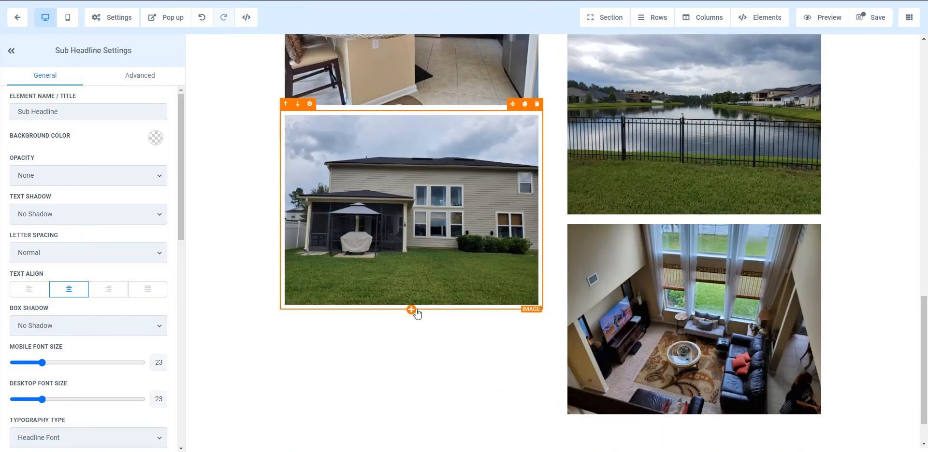
left_click(411, 310)
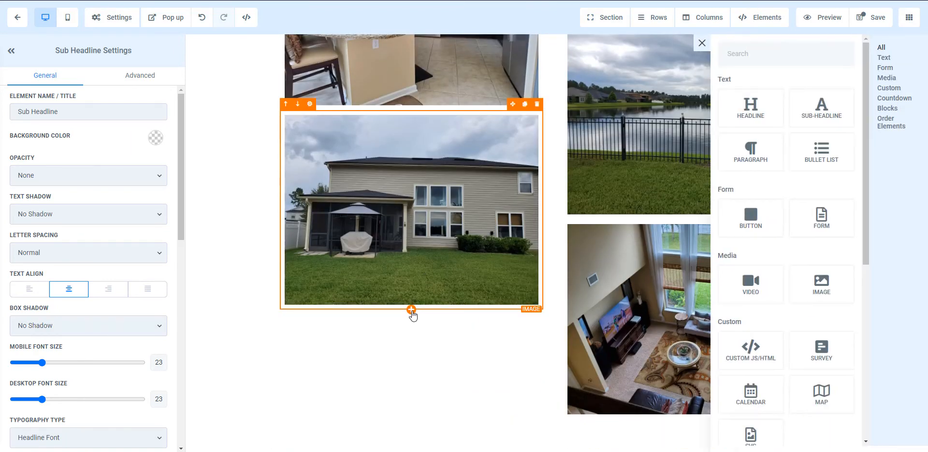
left_click(830, 293)
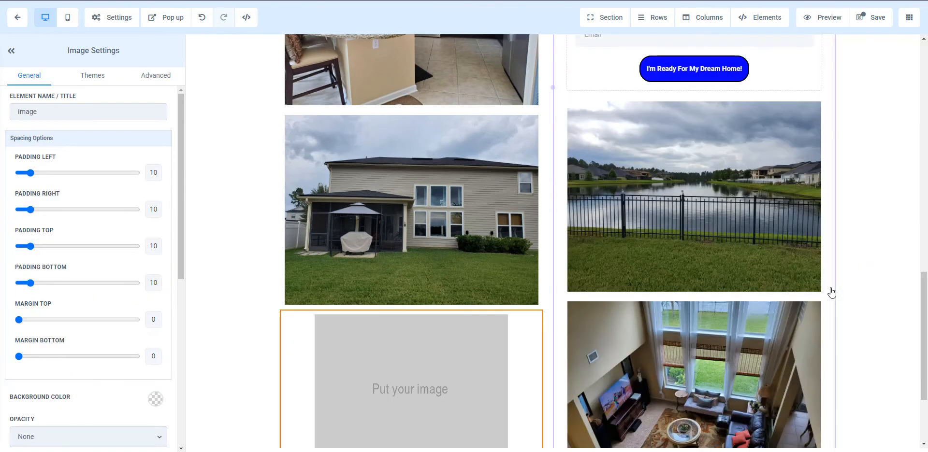
scroll(341, 384, "down", 3)
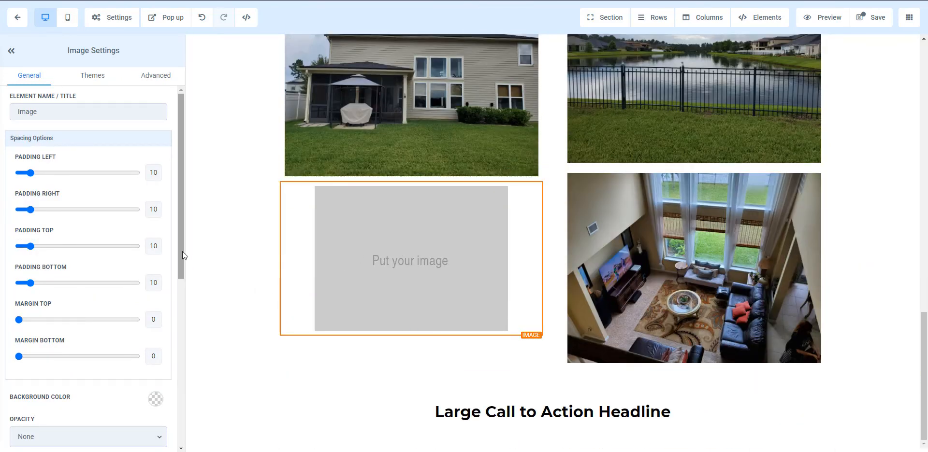
left_click_drag(182, 252, 180, 329)
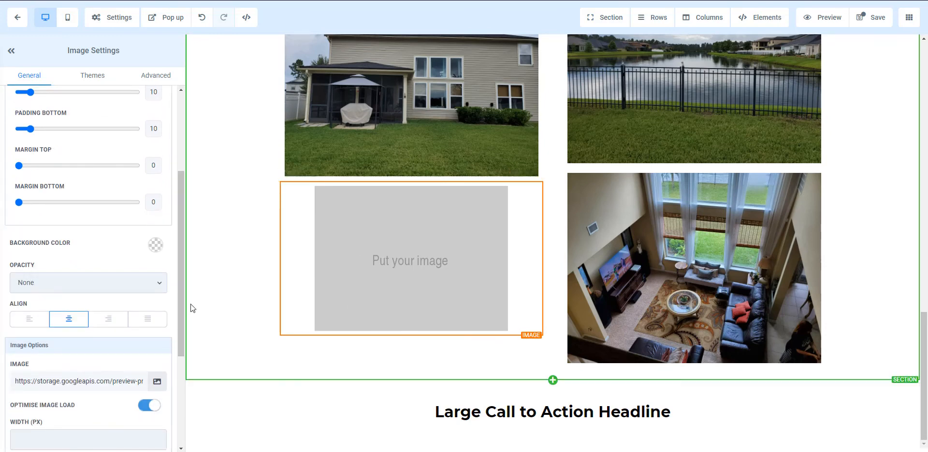
Step: Try to pick photo 20200529_141900 from the Plantation Oaks folder for the empty image element, then leave the media library without choosing an image
scroll(143, 326, "down", 3)
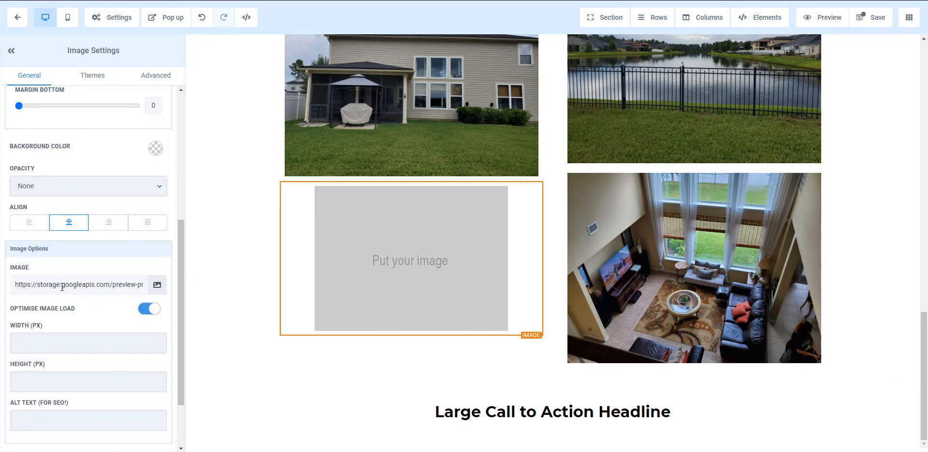
left_click(156, 286)
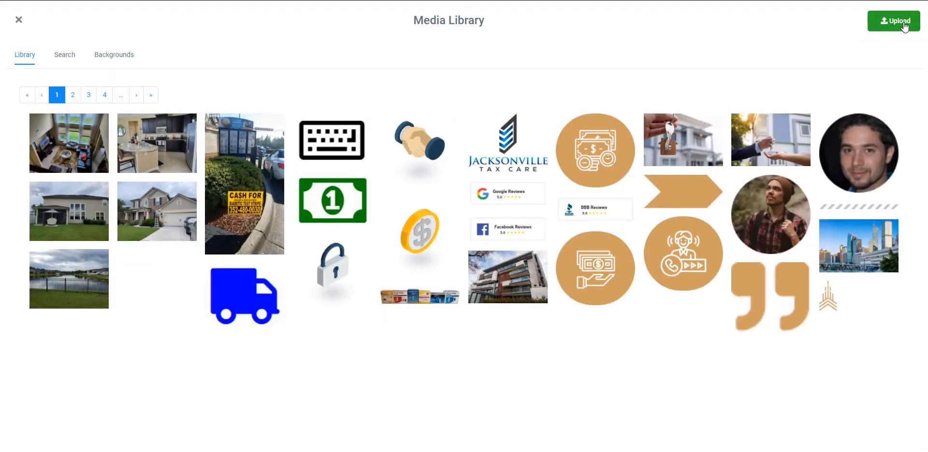
left_click(903, 26)
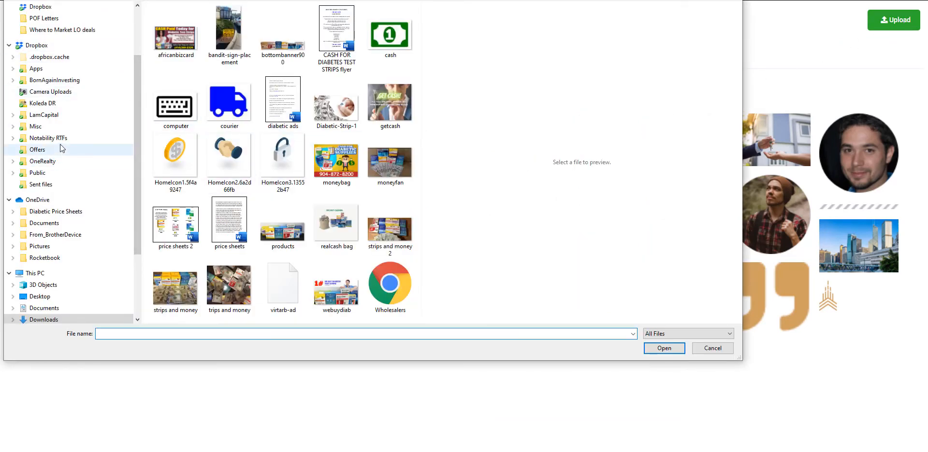
left_click(13, 127)
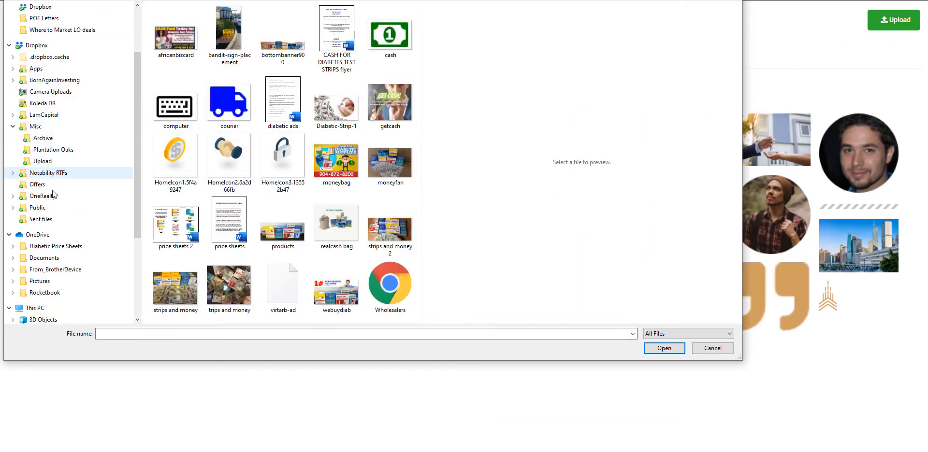
left_click(51, 150)
left_click(287, 211)
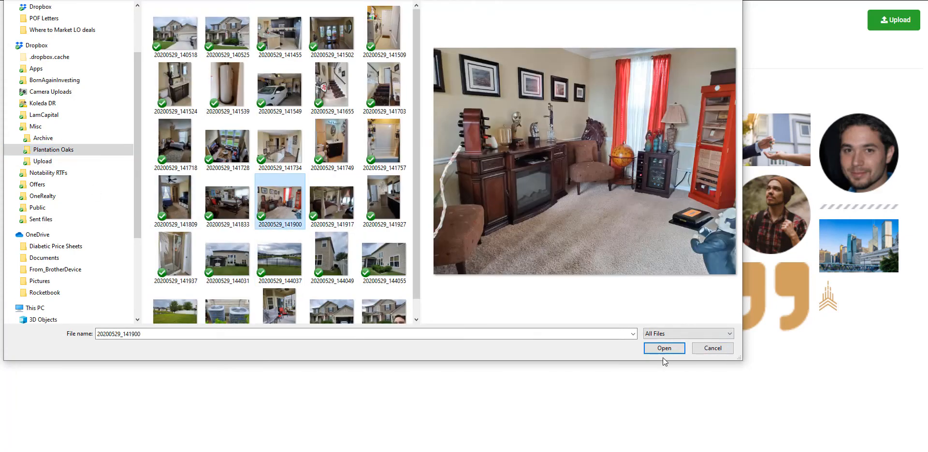
left_click(709, 348)
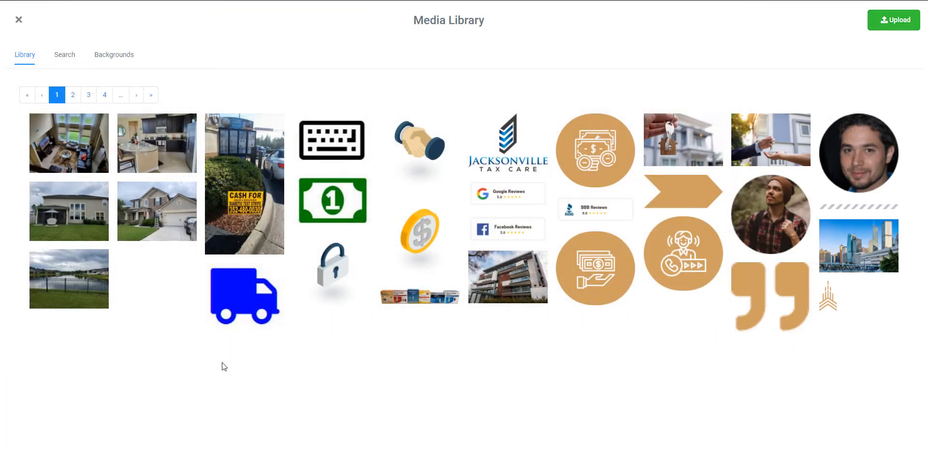
mouse_move(155, 149)
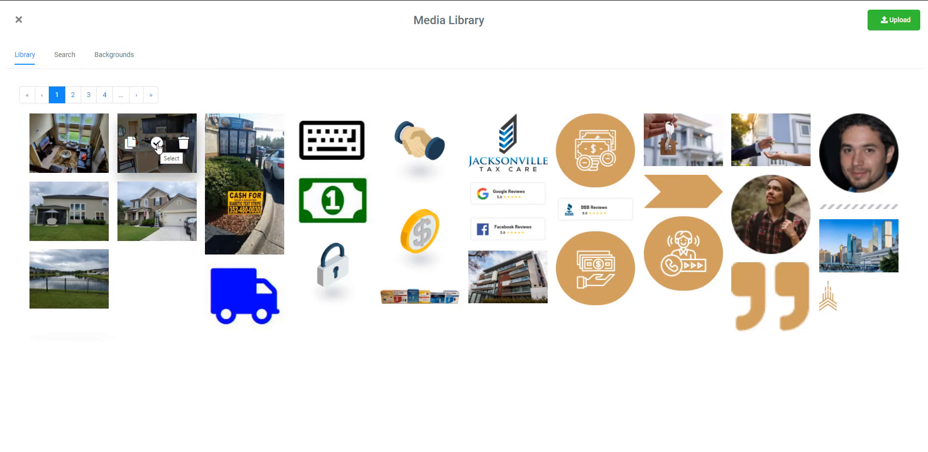
left_click(19, 21)
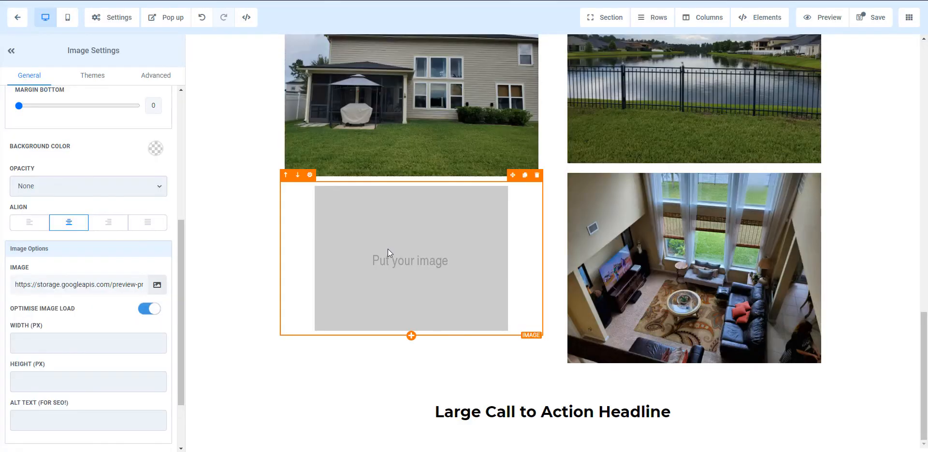
Step: Add a Form element directly below the Request More Information headline and assign the Home Buyer Info Form to it
scroll(490, 247, "up", 8)
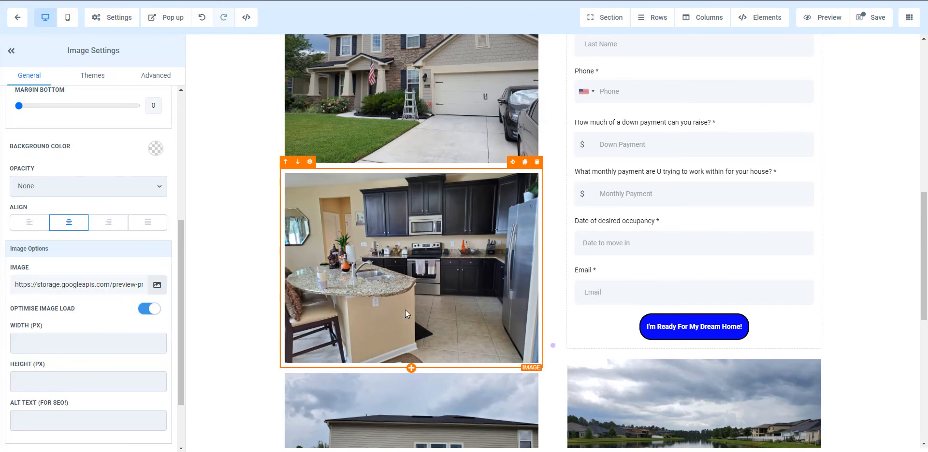
left_click(411, 369)
scroll(434, 361, "down", 2)
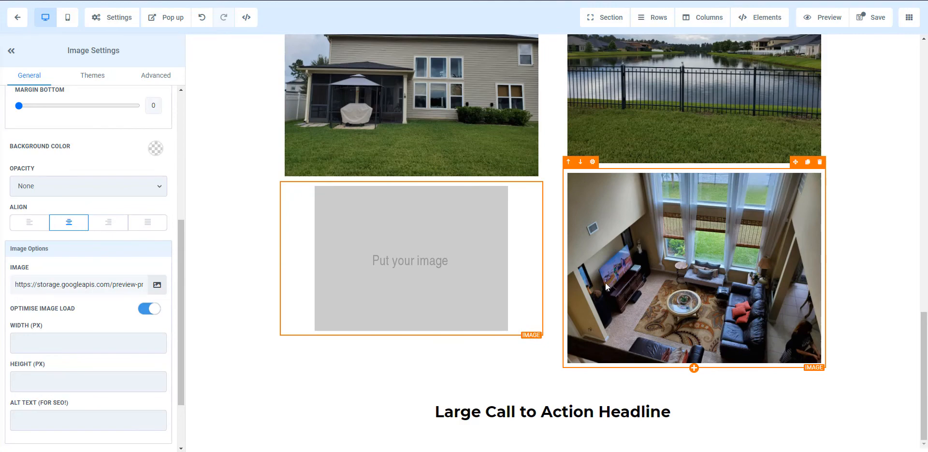
scroll(618, 280, "up", 10)
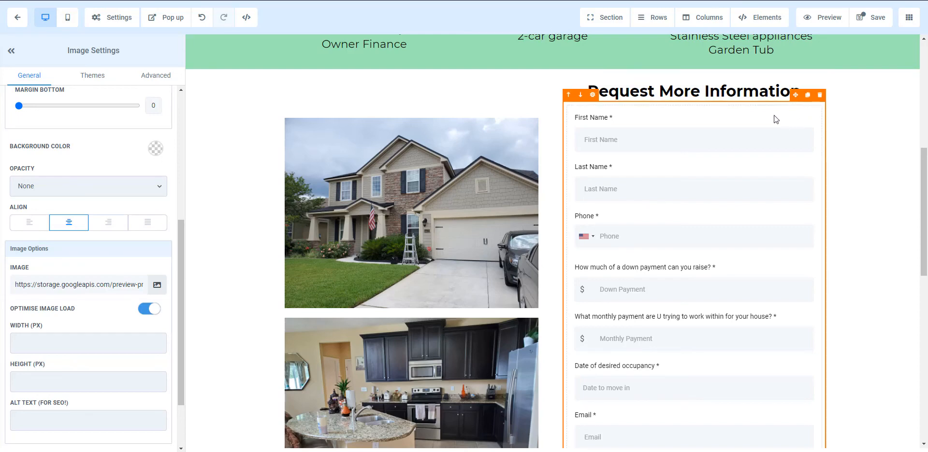
scroll(767, 115, "down", 1)
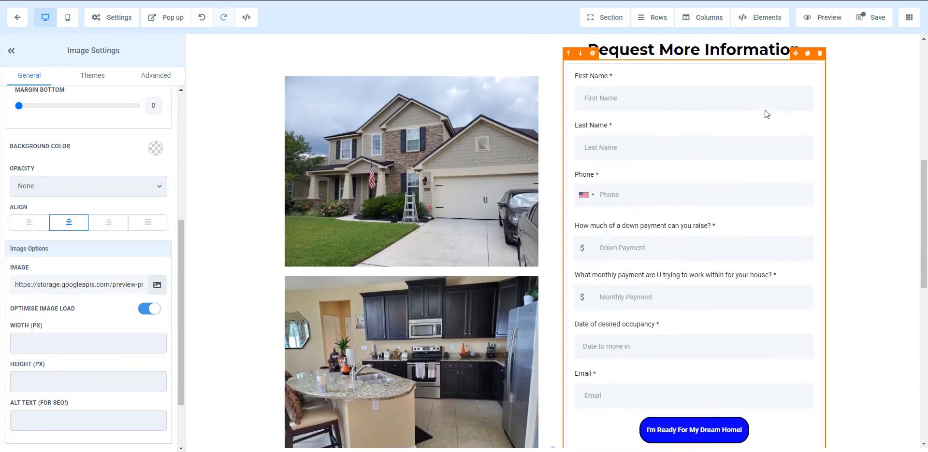
scroll(695, 152, "up", 2)
left_click(694, 150)
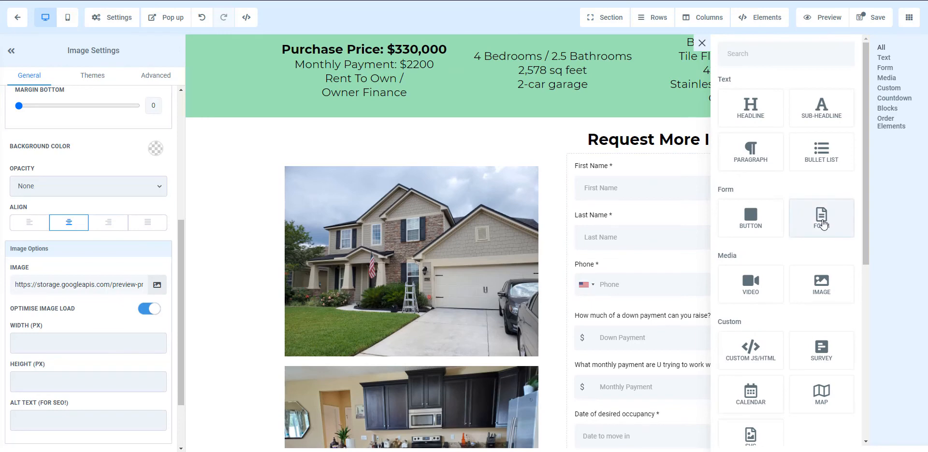
left_click(827, 217)
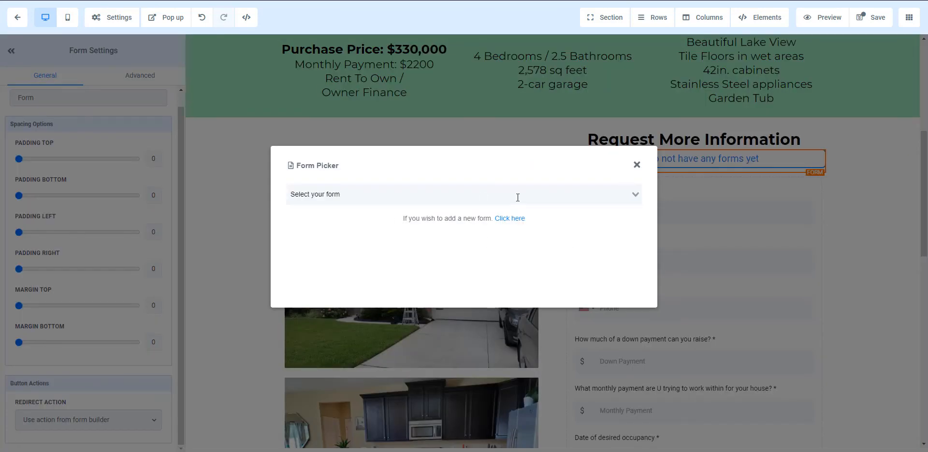
left_click(629, 195)
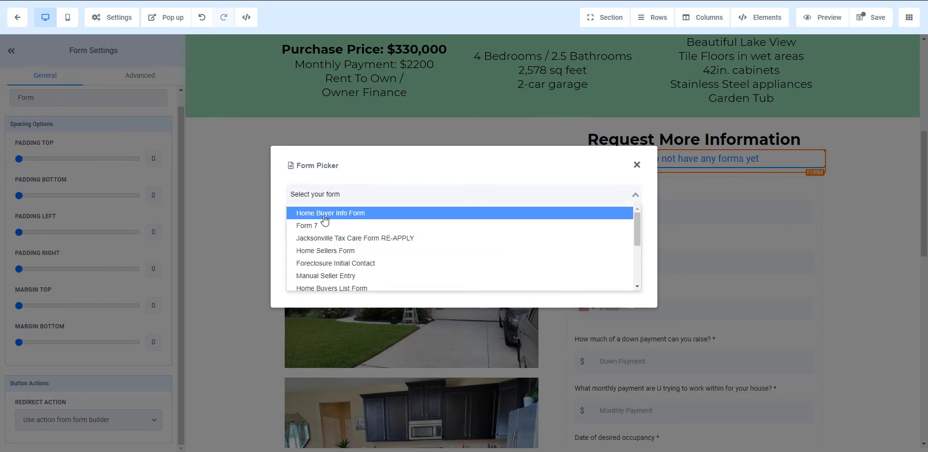
left_click(324, 213)
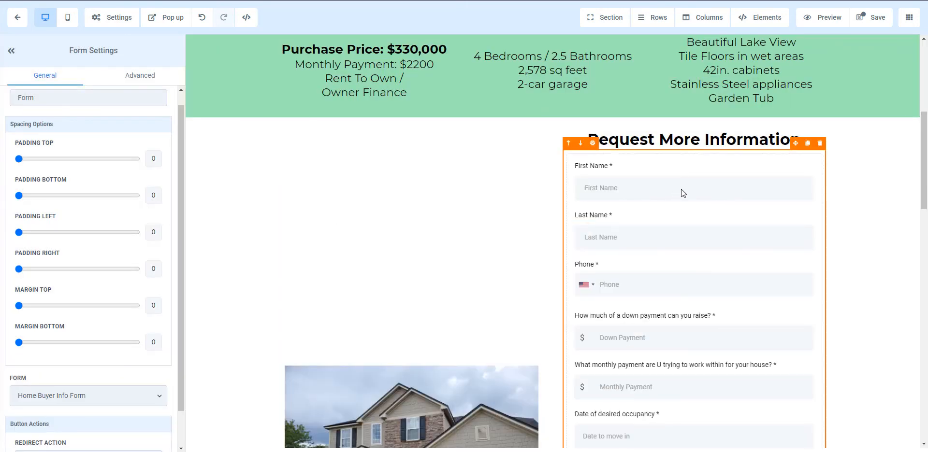
Step: Delete the duplicate Home Buyer Info Form directly below the Request More Information headline
scroll(681, 189, "down", 3)
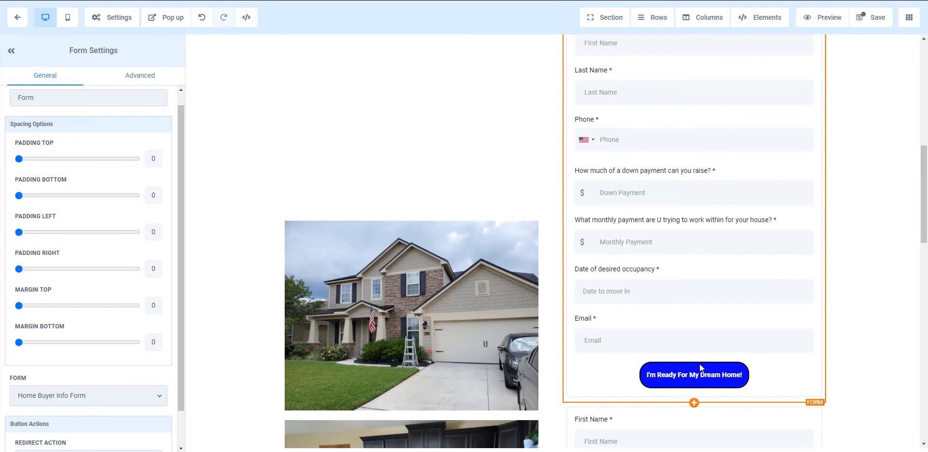
scroll(692, 269, "down", 4)
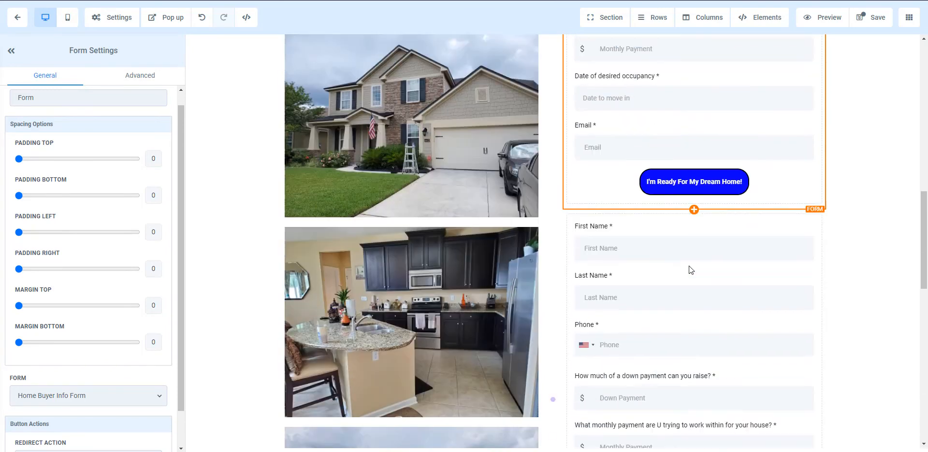
scroll(725, 286, "up", 7)
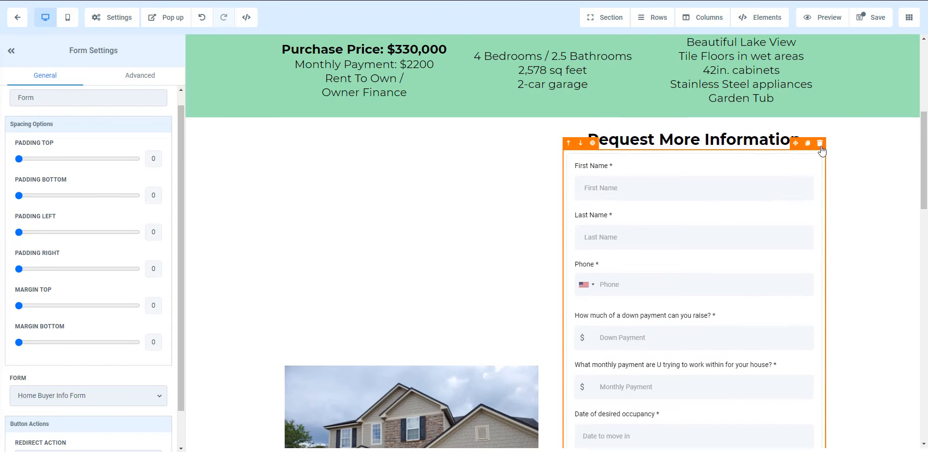
scroll(694, 213, "down", 4)
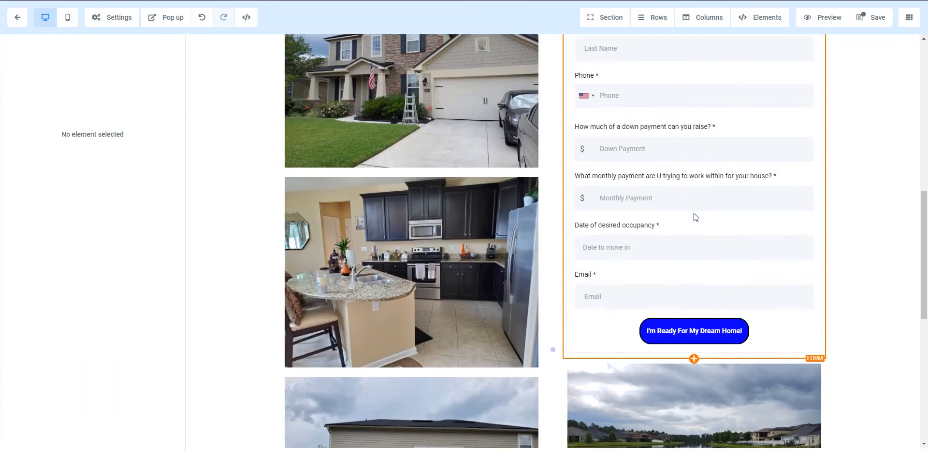
Step: Delete the empty placeholder image below the backyard photo of the house
scroll(738, 411, "down", 3)
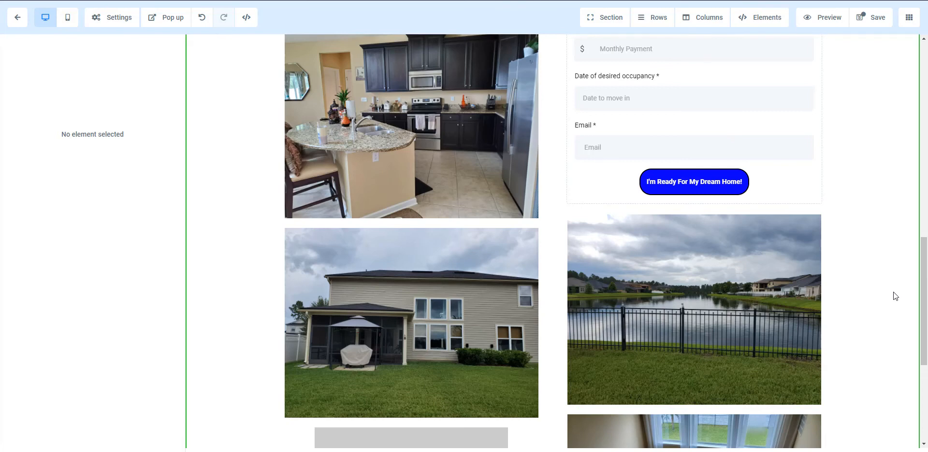
scroll(800, 309, "down", 2)
scroll(798, 288, "down", 5)
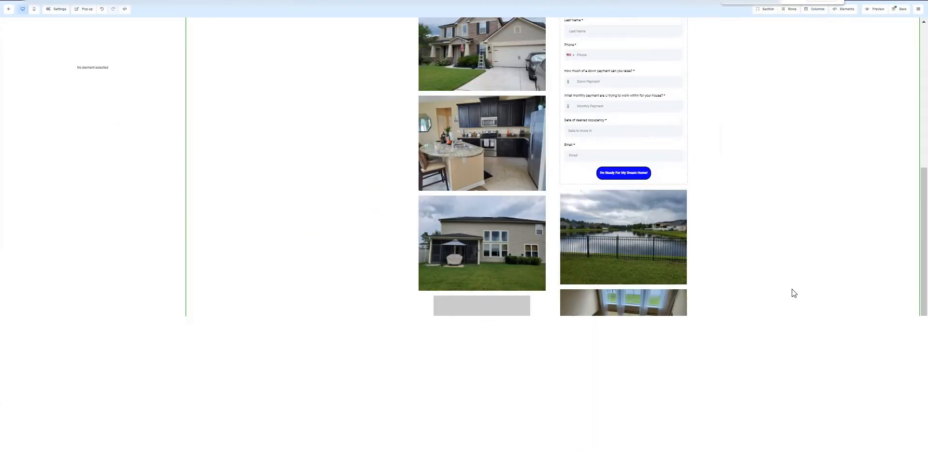
scroll(793, 285, "up", 3)
scroll(794, 283, "up", 1)
scroll(792, 284, "down", 3)
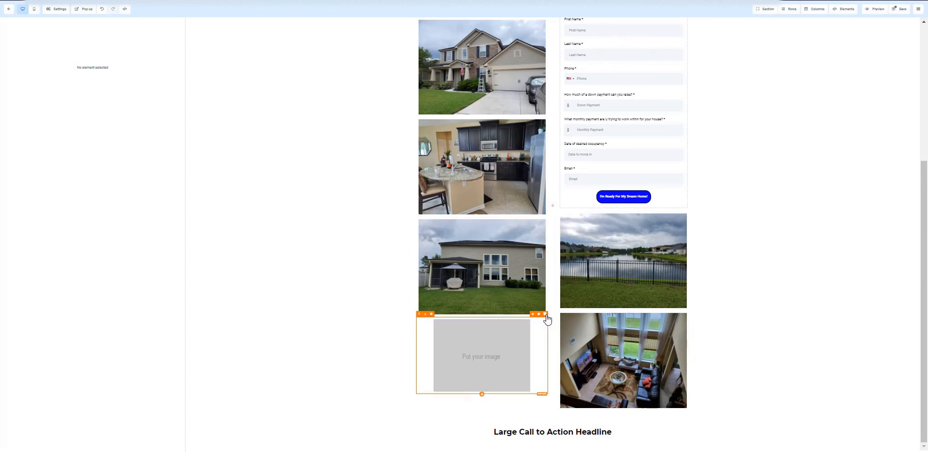
left_click(545, 315)
scroll(653, 343, "up", 3)
scroll(660, 303, "down", 2)
scroll(660, 306, "down", 1)
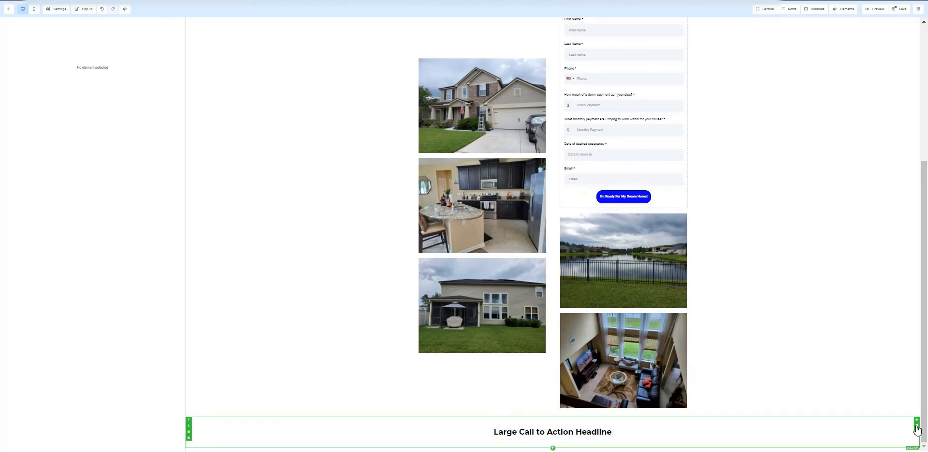
Step: Leave the page editor without saving the changes and return to the Jacksonville Rent To Own funnel
scroll(844, 315, "up", 4)
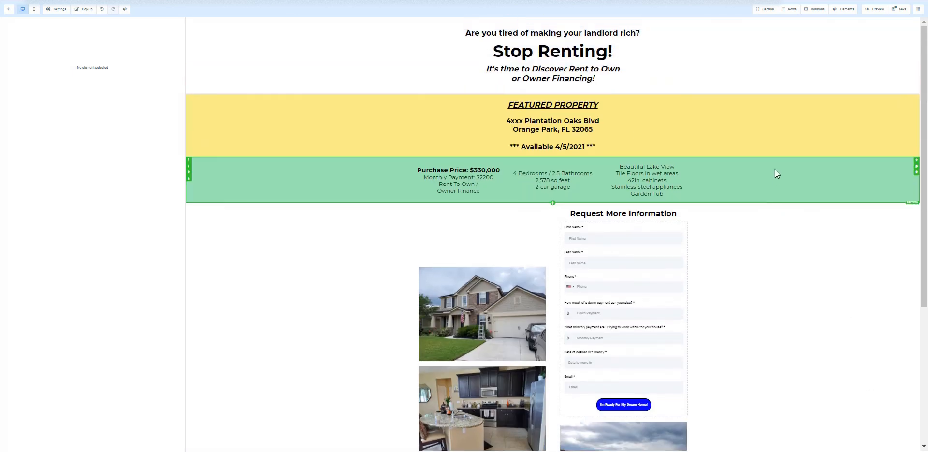
scroll(763, 169, "up", 4)
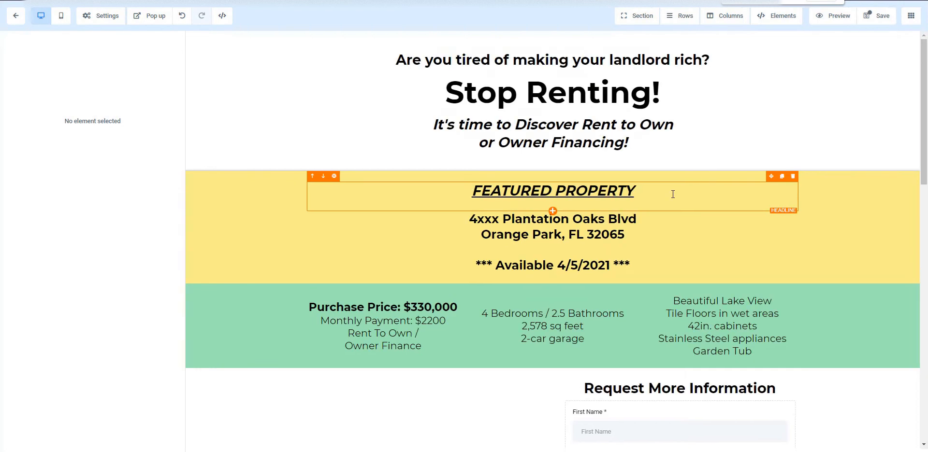
scroll(610, 186, "up", 1)
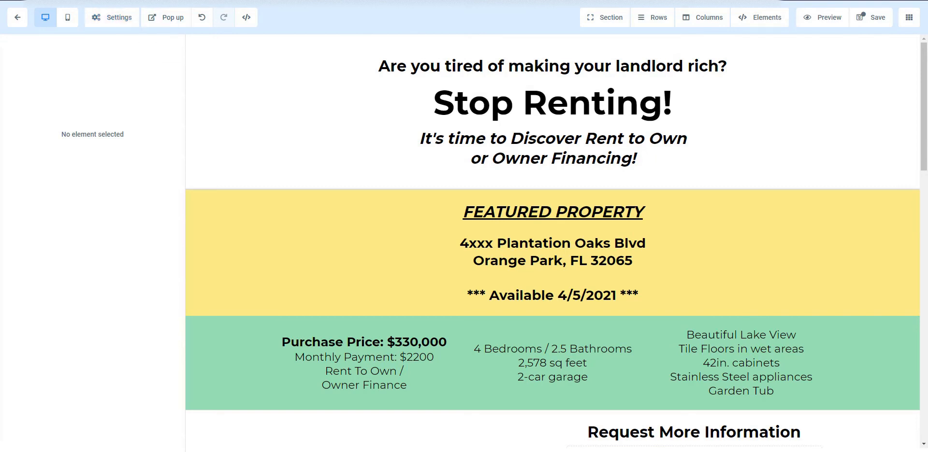
left_click(17, 18)
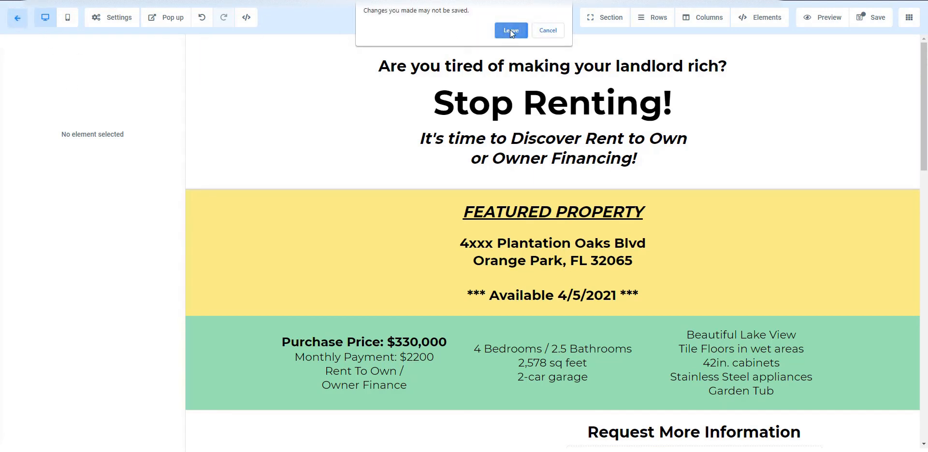
left_click(510, 31)
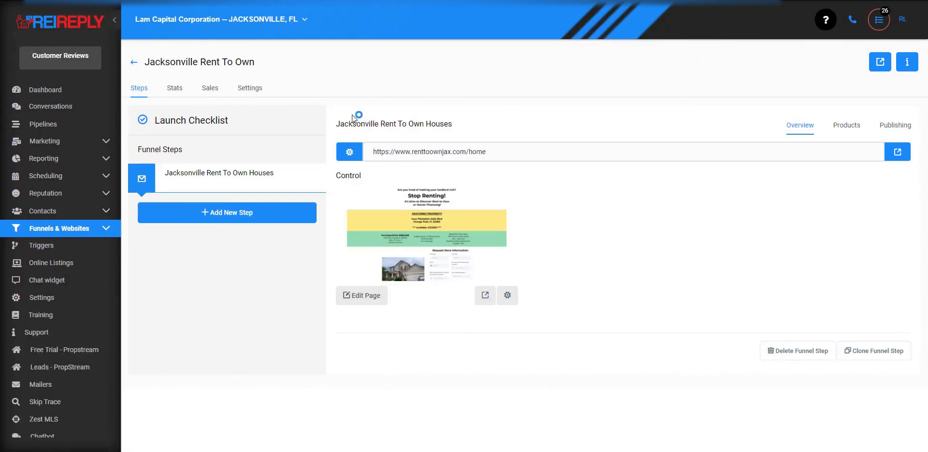
Step: Switch to GoDaddy and open the domain settings of renttoownjax.com from the account's products
mouse_move(309, 181)
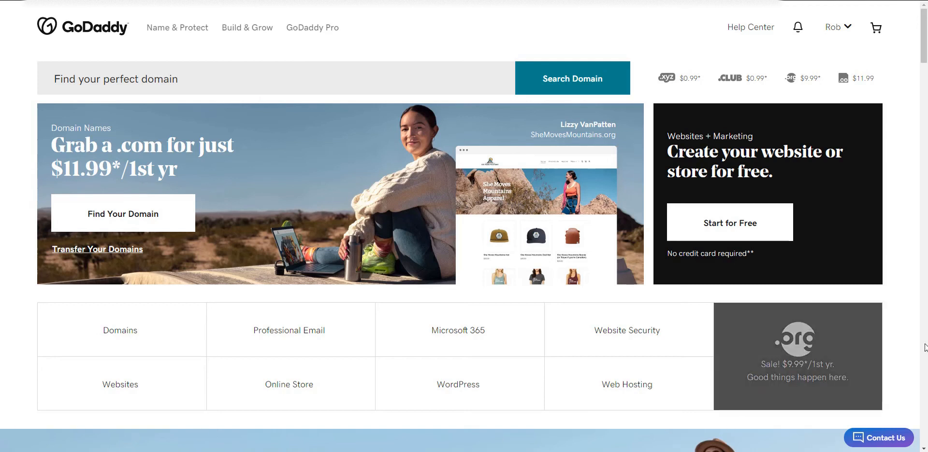
left_click(847, 29)
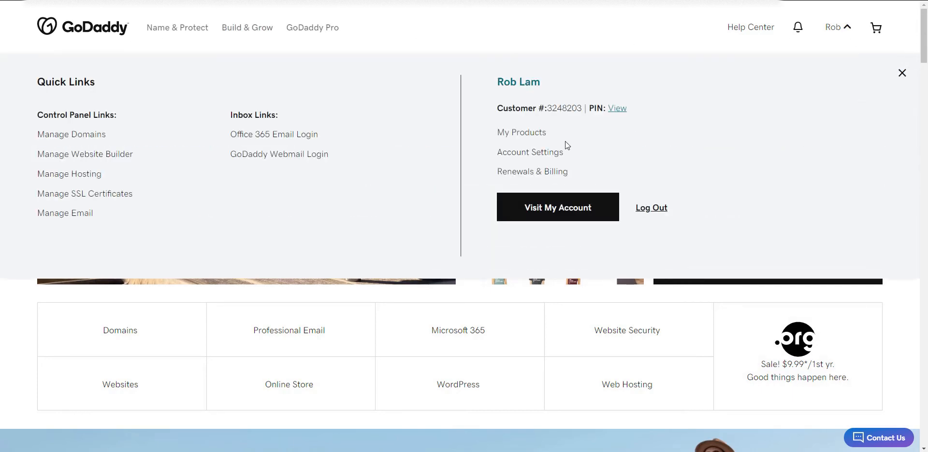
left_click(521, 136)
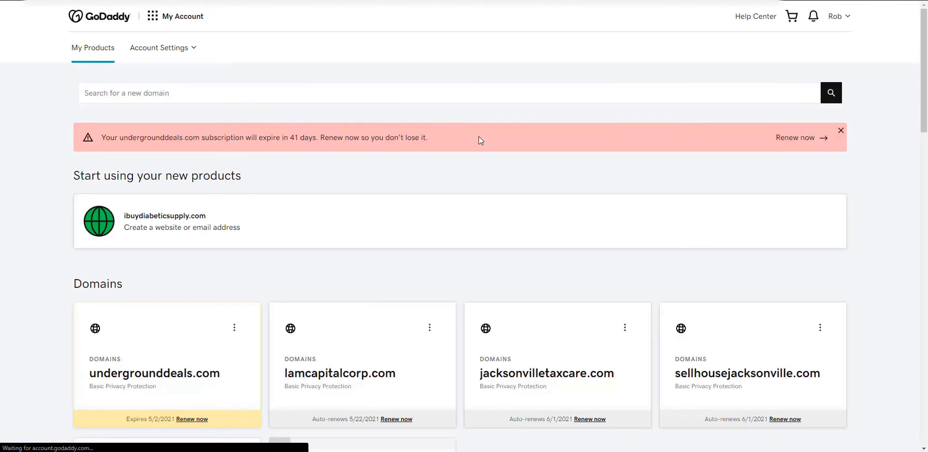
scroll(490, 165, "down", 7)
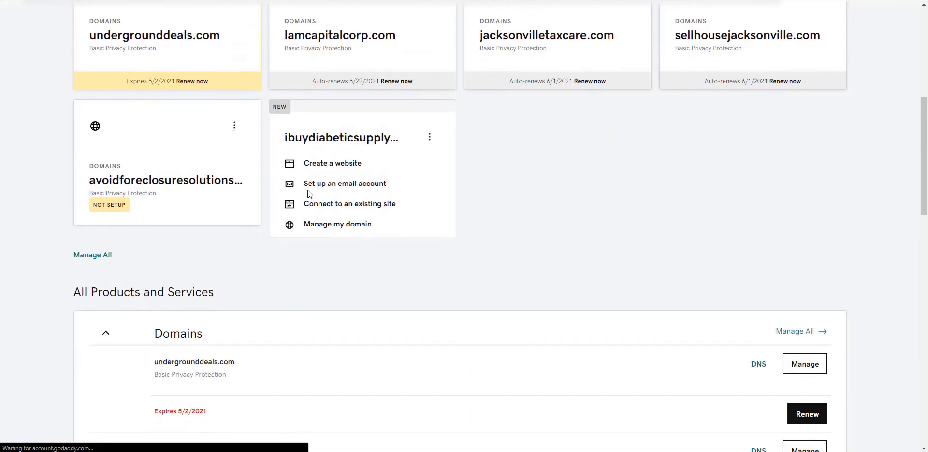
scroll(370, 188, "down", 11)
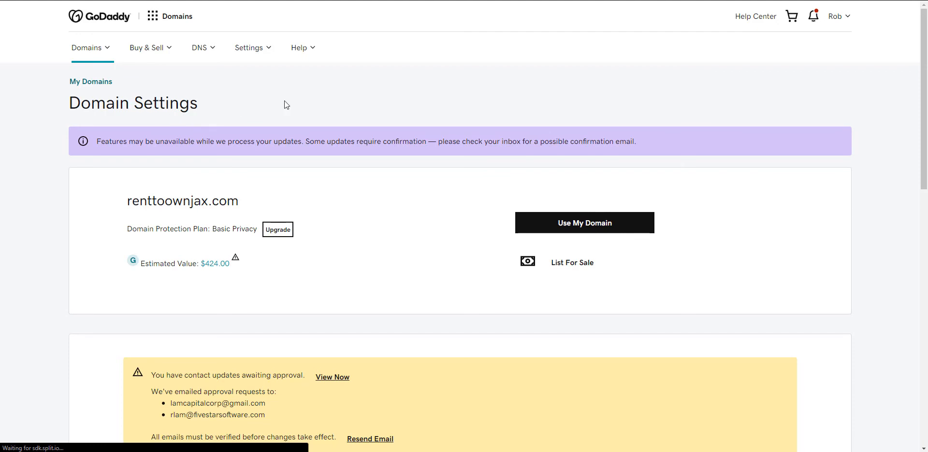
scroll(362, 106, "down", 4)
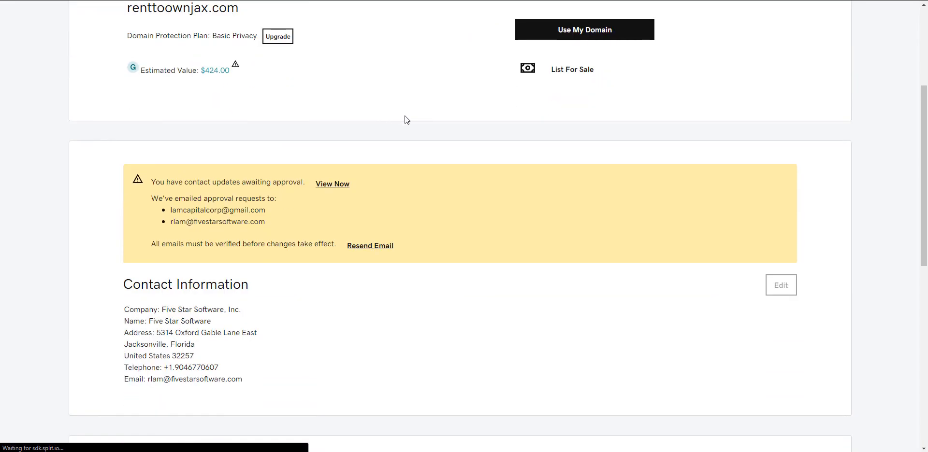
Step: Open the DNS management of renttoownjax.com from the domain's additional settings and bring its records into view
scroll(404, 115, "down", 8)
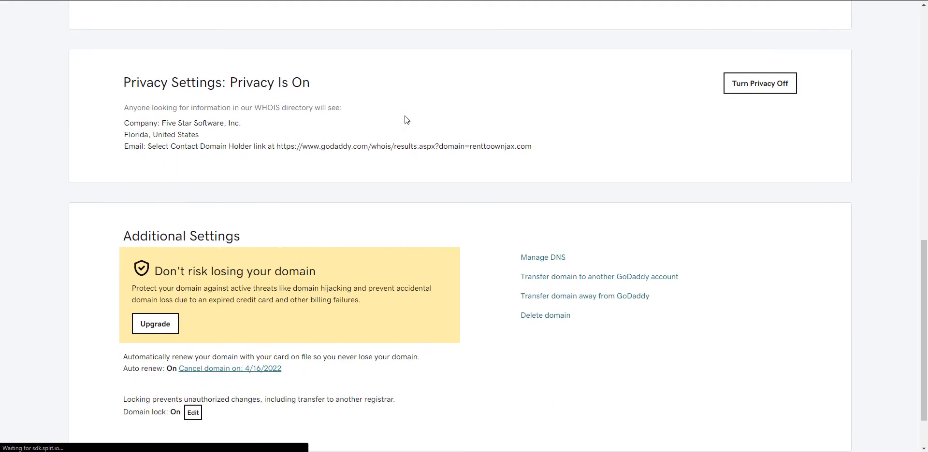
scroll(404, 115, "down", 2)
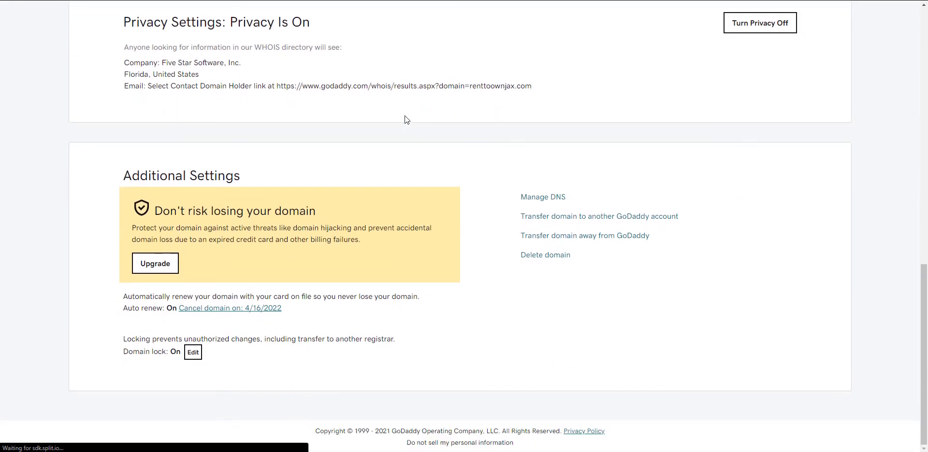
left_click(545, 199)
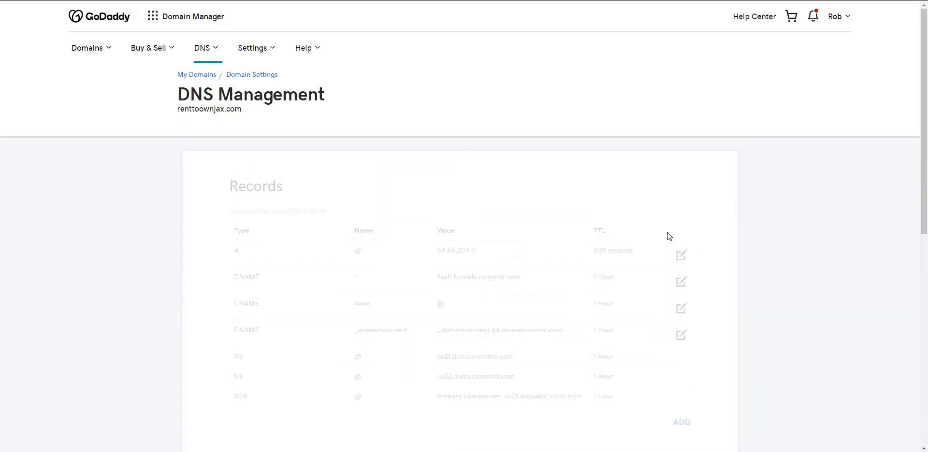
scroll(849, 243, "down", 2)
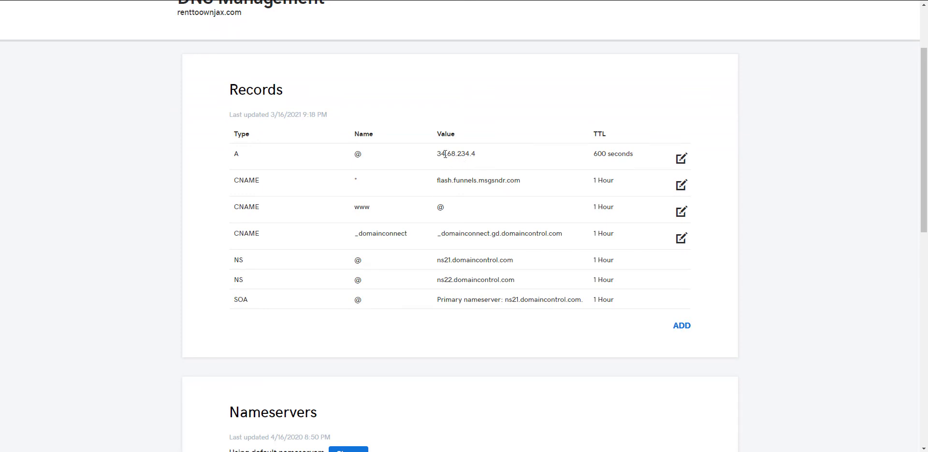
Step: Examine the A record's value, the names and values of the wildcard and www CNAME records, and the NS records of renttoownjax.com
left_click_drag(439, 153, 479, 154)
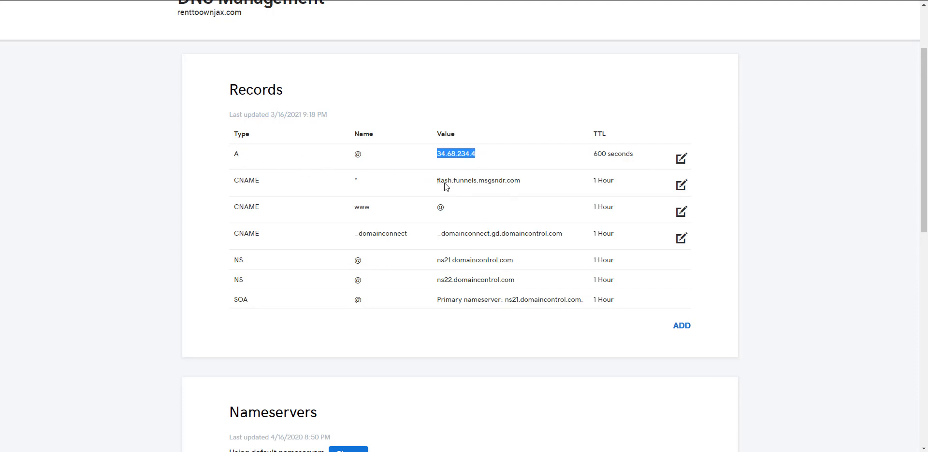
left_click_drag(439, 180, 518, 180)
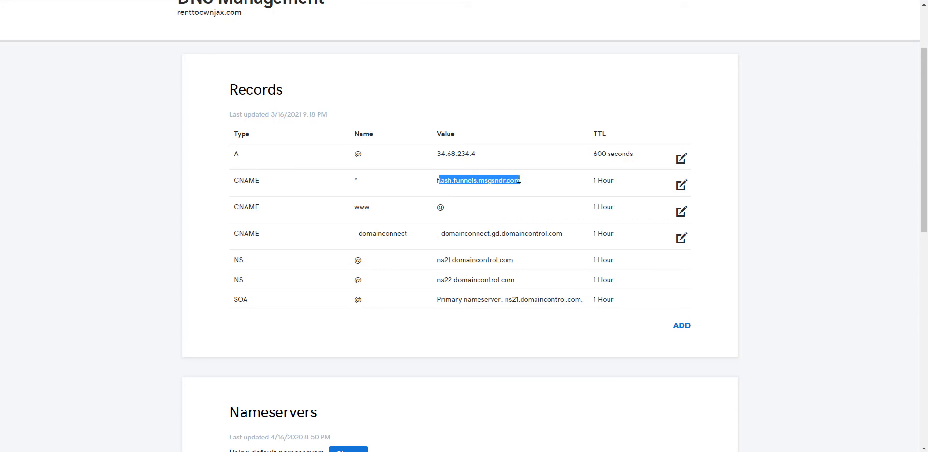
left_click(408, 181)
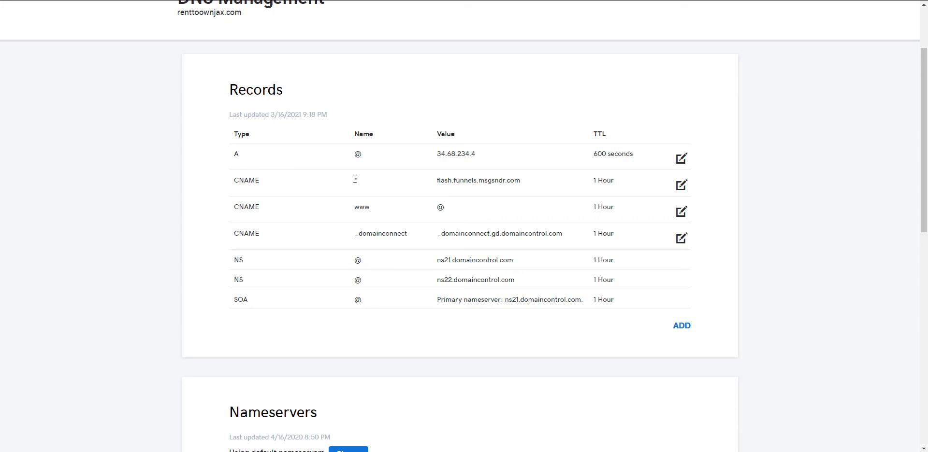
left_click_drag(355, 179, 364, 180)
left_click_drag(356, 208, 369, 208)
left_click_drag(436, 208, 447, 209)
left_click_drag(233, 260, 244, 260)
double_click(236, 280)
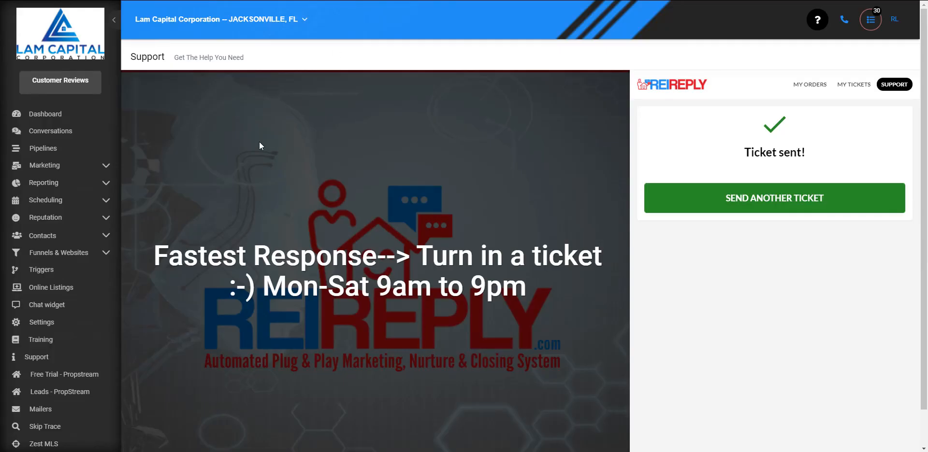
Step: Switch to REIReply and start adding a new domain in the account's domain settings
left_click(51, 327)
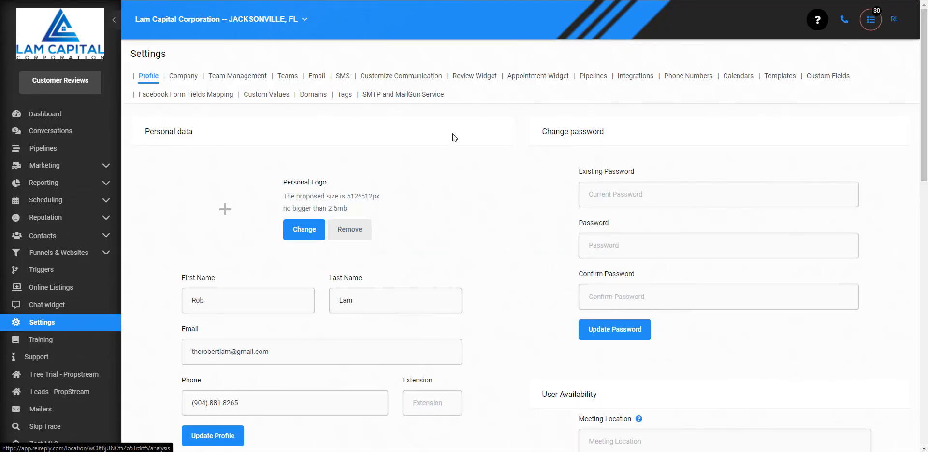
left_click(315, 98)
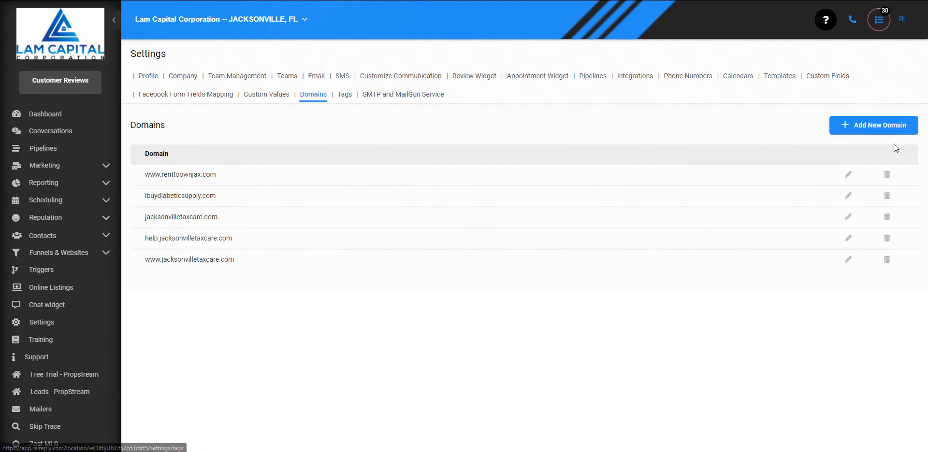
left_click(892, 131)
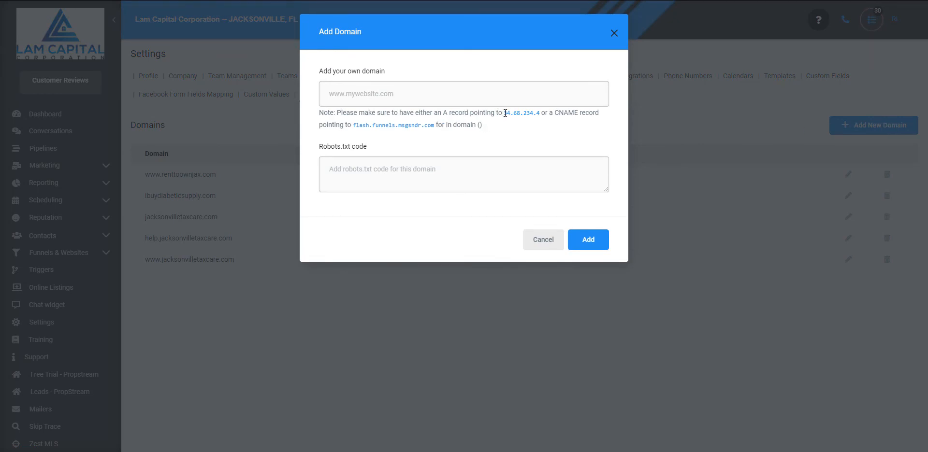
Step: Compare the A and CNAME targets in the Add Domain note with the GoDaddy records, and close the dialog without adding a domain
left_click_drag(505, 113, 542, 113)
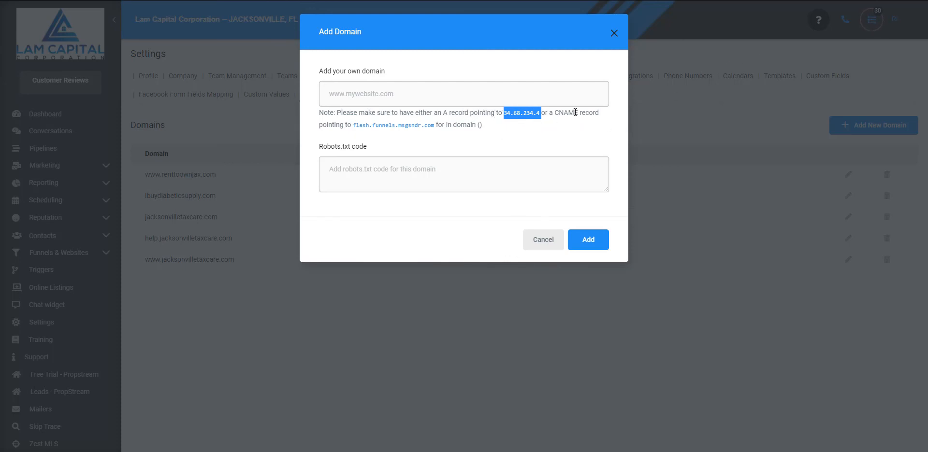
double_click(566, 113)
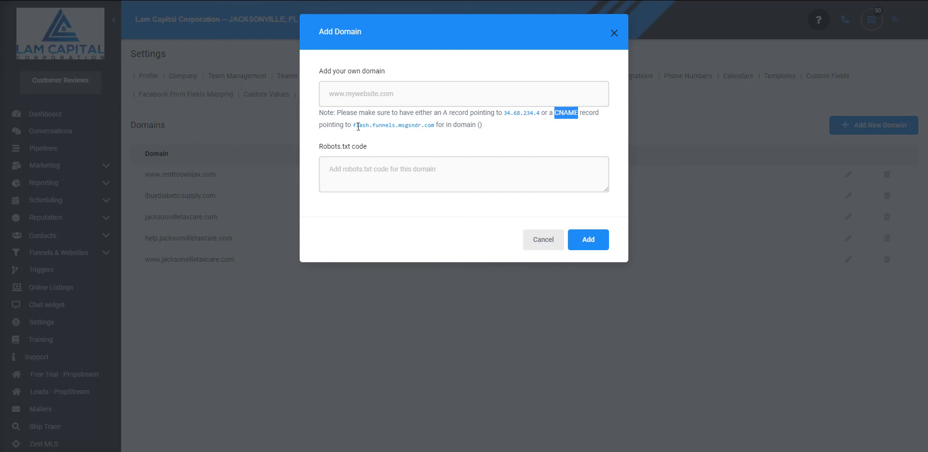
left_click_drag(352, 125, 439, 128)
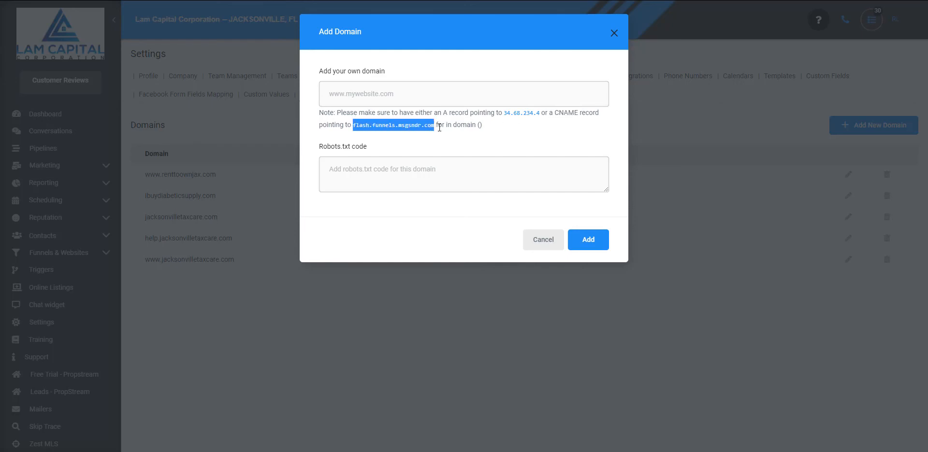
key("ctrl+Tab")
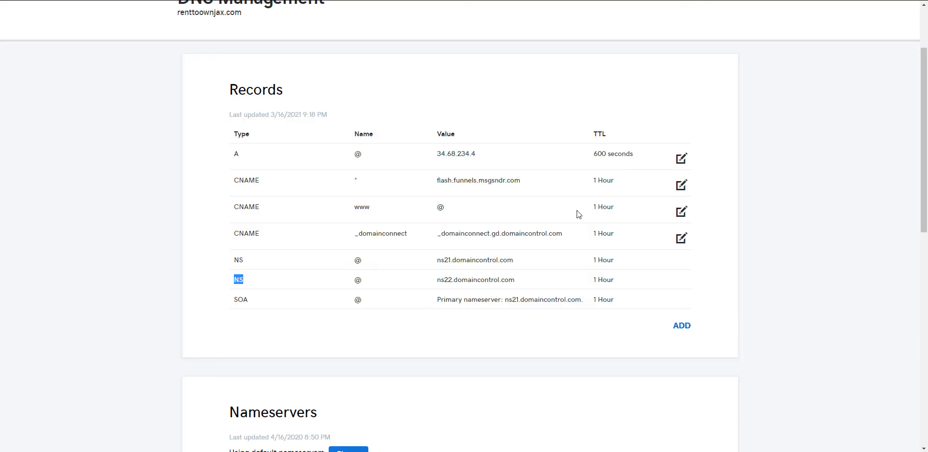
left_click(457, 181)
key("ctrl+shift+Tab")
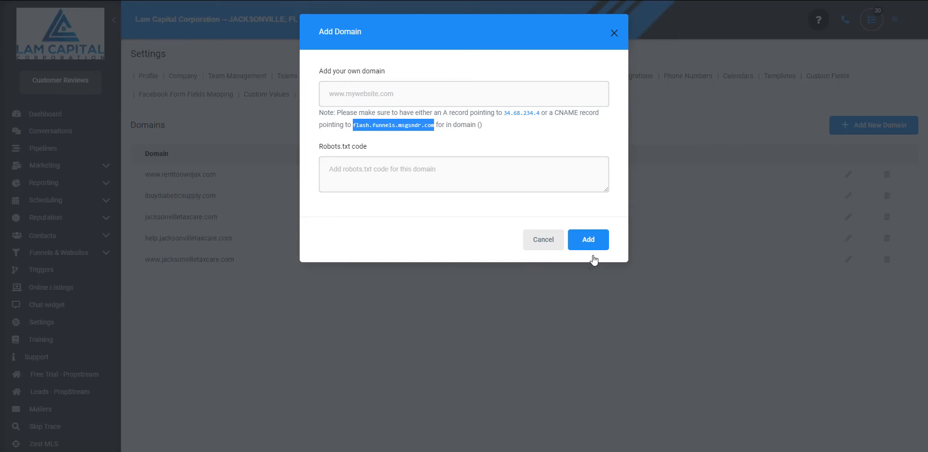
left_click(542, 244)
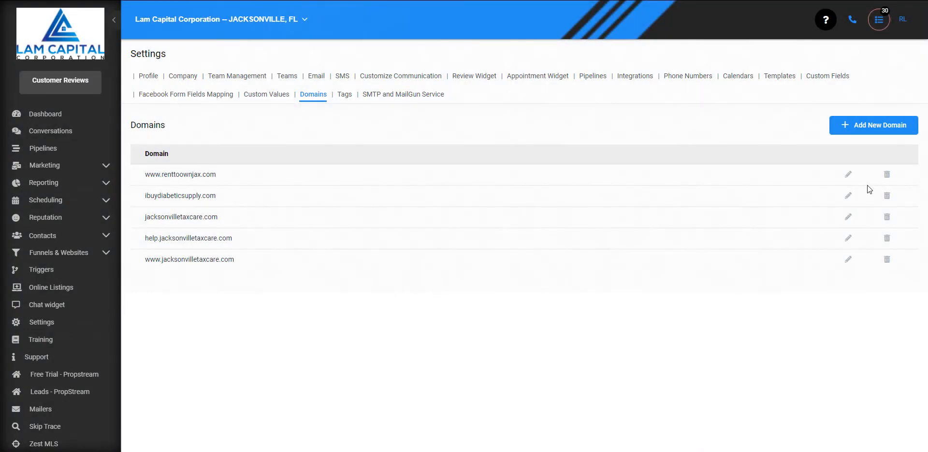
left_click(846, 175)
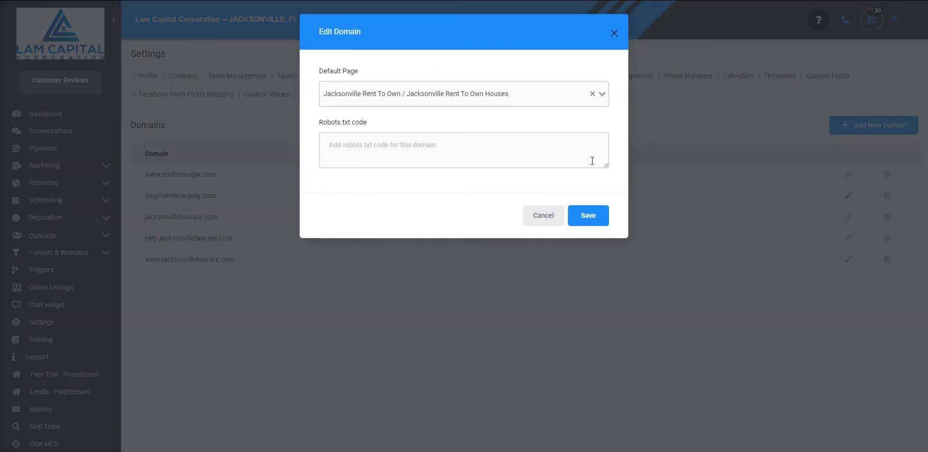
left_click(602, 94)
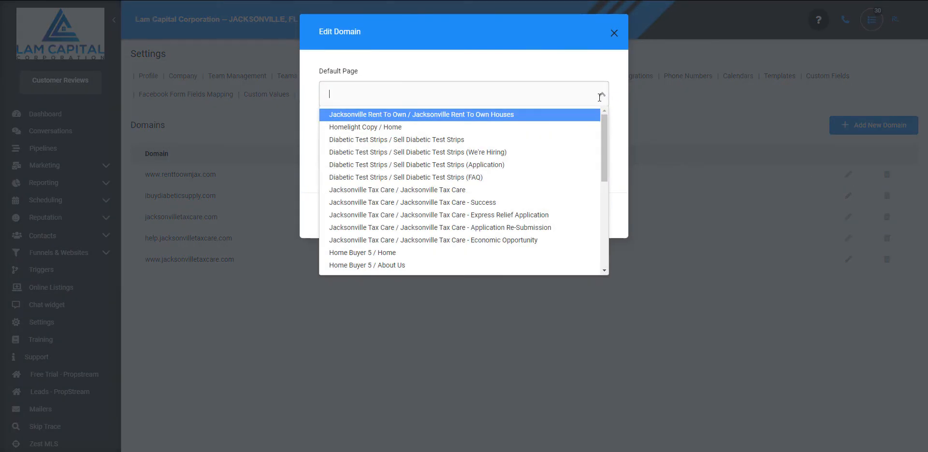
left_click(503, 116)
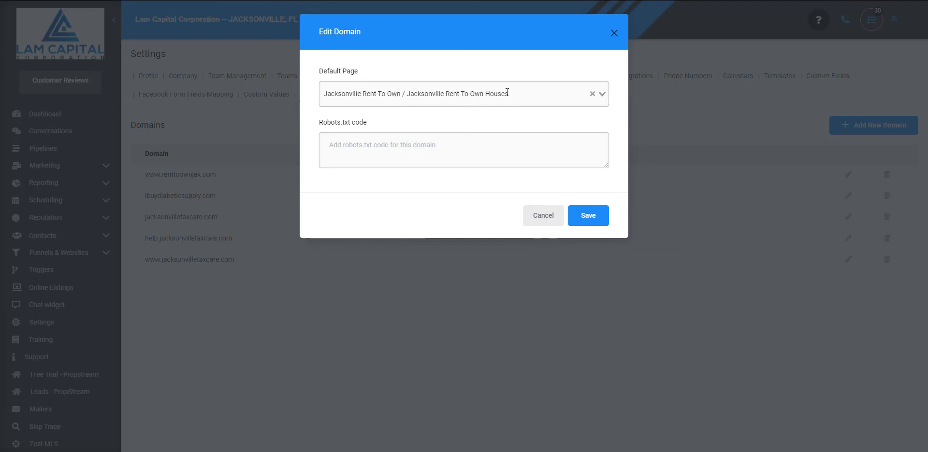
left_click(548, 219)
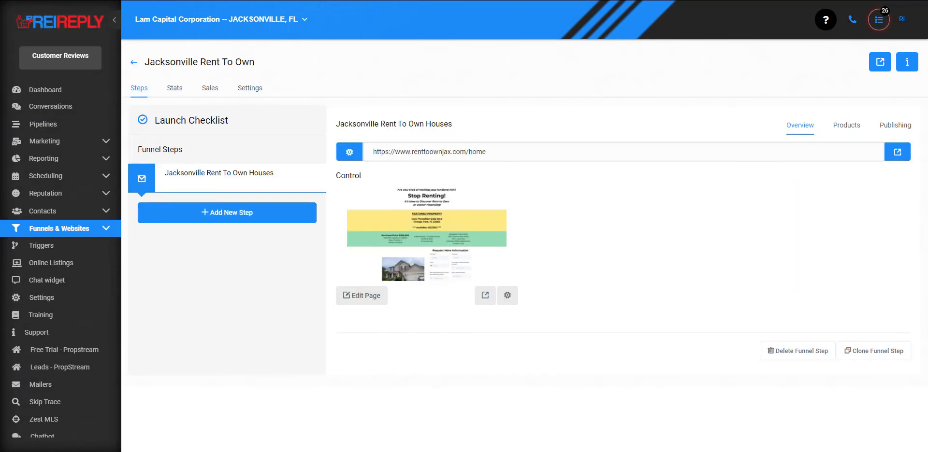
Step: Return to the Jacksonville Rent To Own funnel and expand the Funnels & Websites section
left_click(283, 213)
left_click(86, 232)
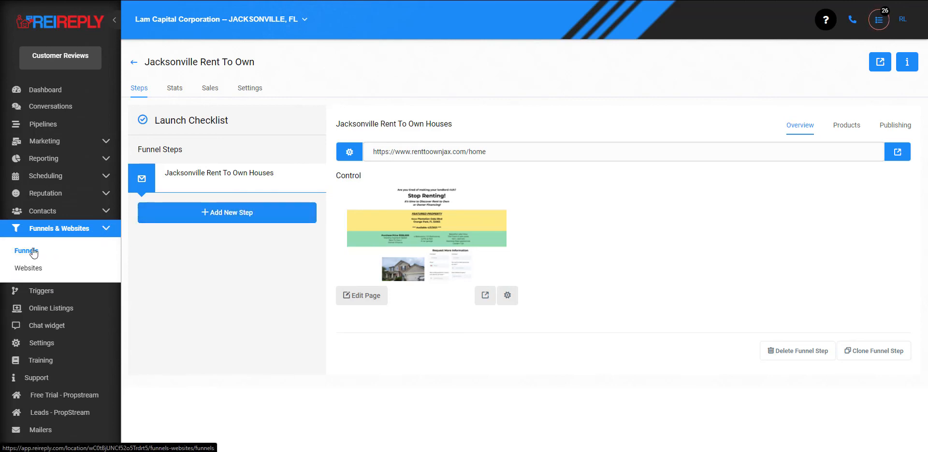